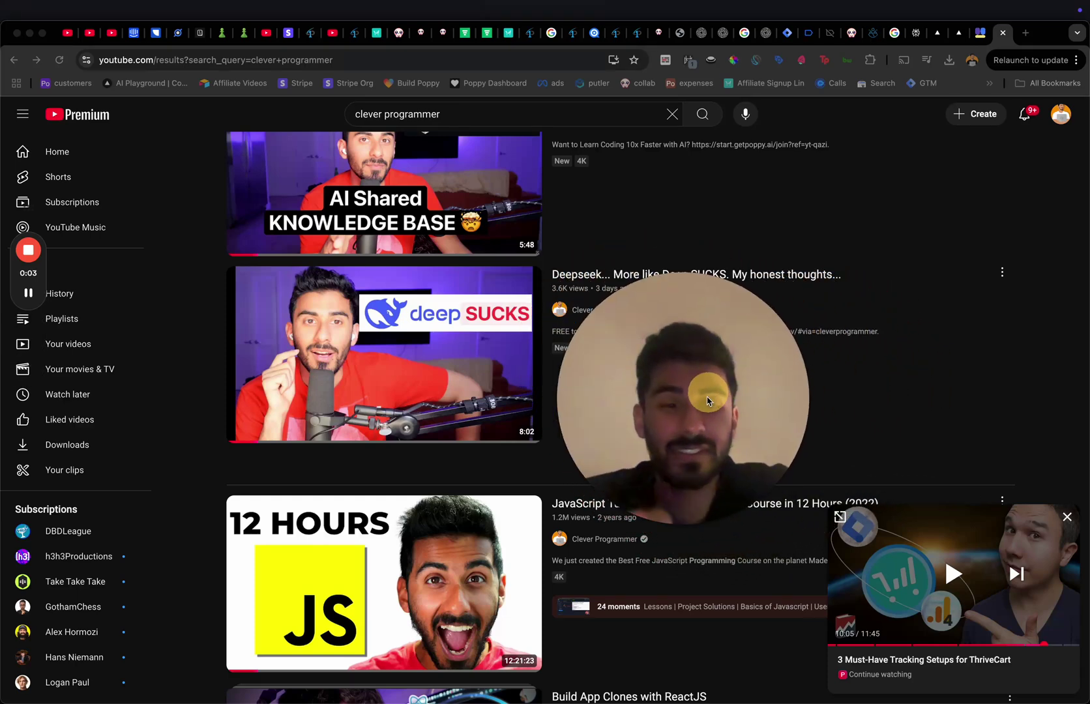
# Step: Open the 'Deepseek... More like Deep SUCKS' video from the results and pause it at 0:44
pyautogui.moveTo(603, 474); pyautogui.dragTo(183, 591)
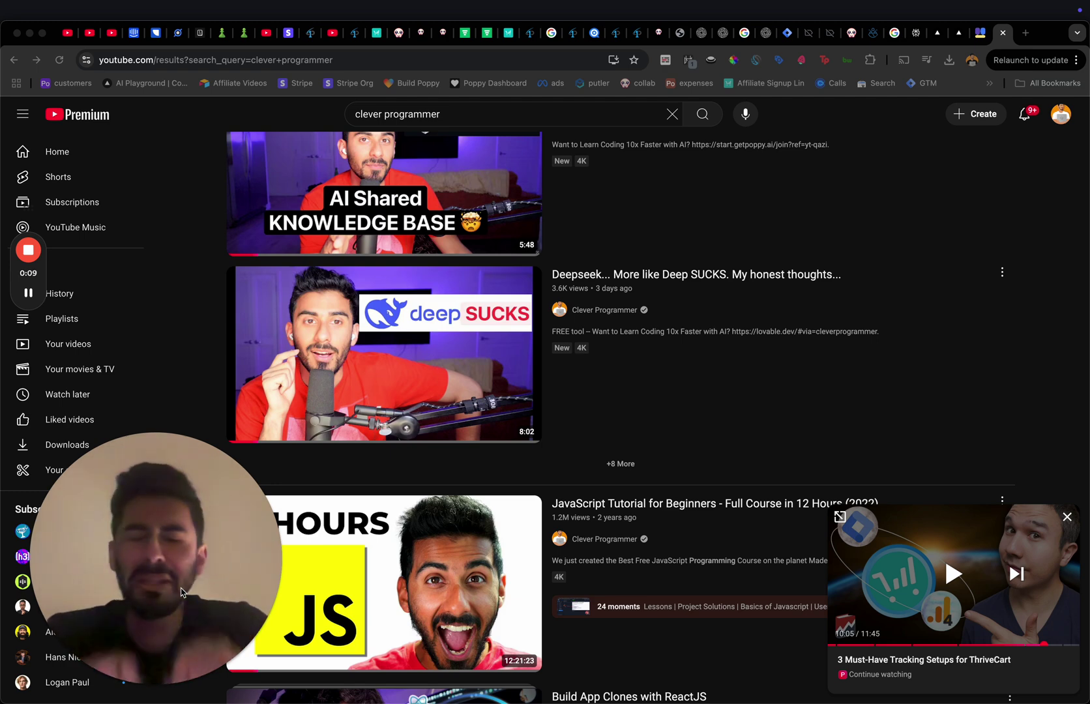
pyautogui.click(370, 352)
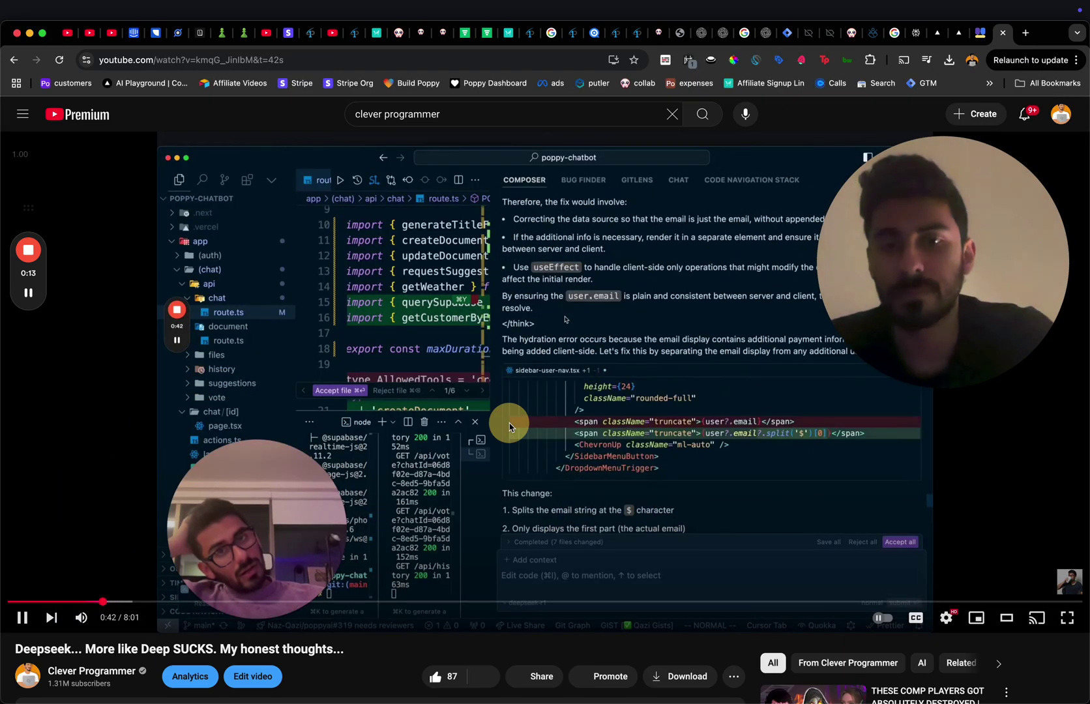
pyautogui.scroll(-2, 510, 427)
pyautogui.click(470, 375)
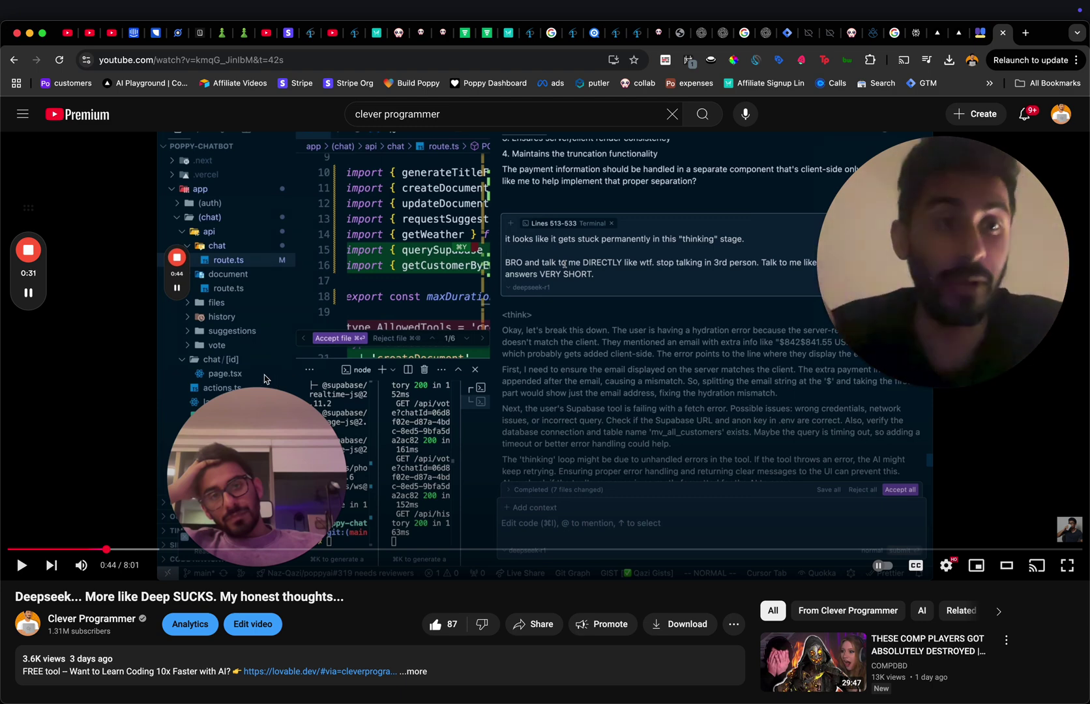
pyautogui.scroll(-15, 263, 380)
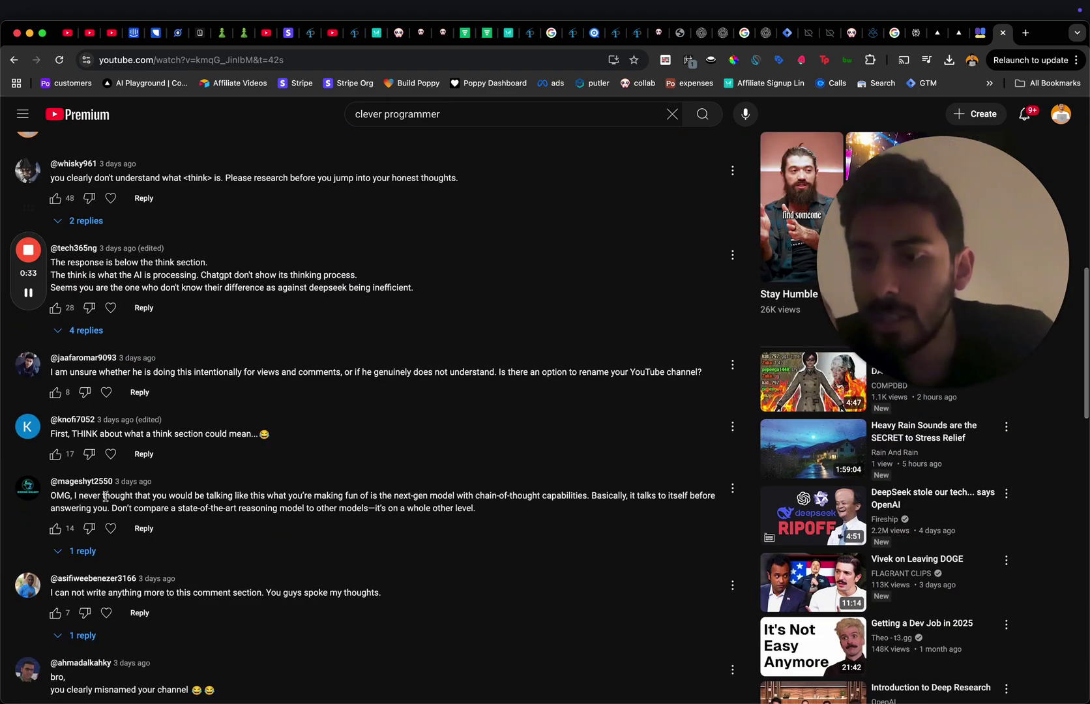
pyautogui.scroll(3, 78, 335)
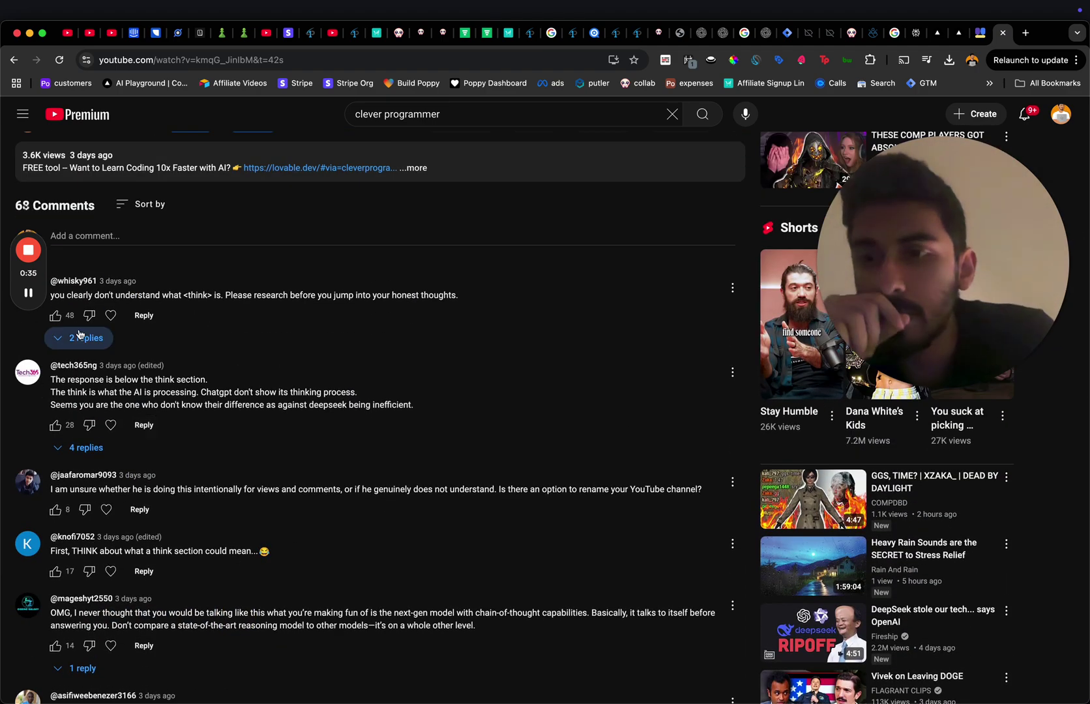
pyautogui.moveTo(93, 295); pyautogui.dragTo(421, 292)
pyautogui.click(421, 294)
pyautogui.scroll(5, 137, 323)
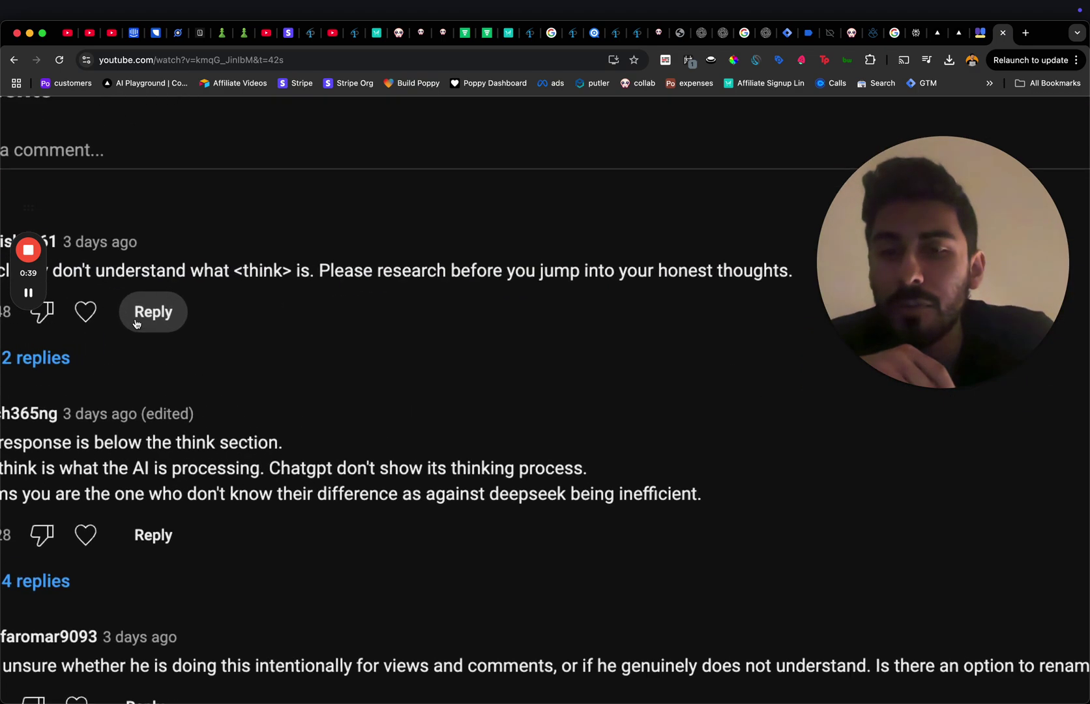
pyautogui.scroll(-5, 136, 323)
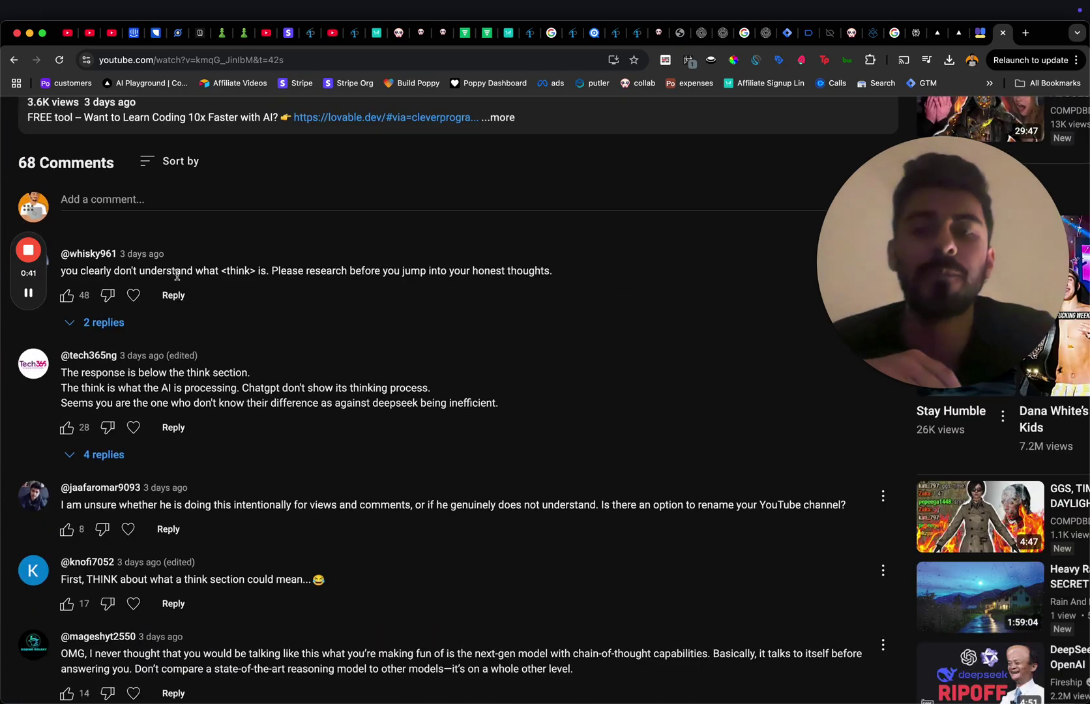
pyautogui.scroll(6, 178, 275)
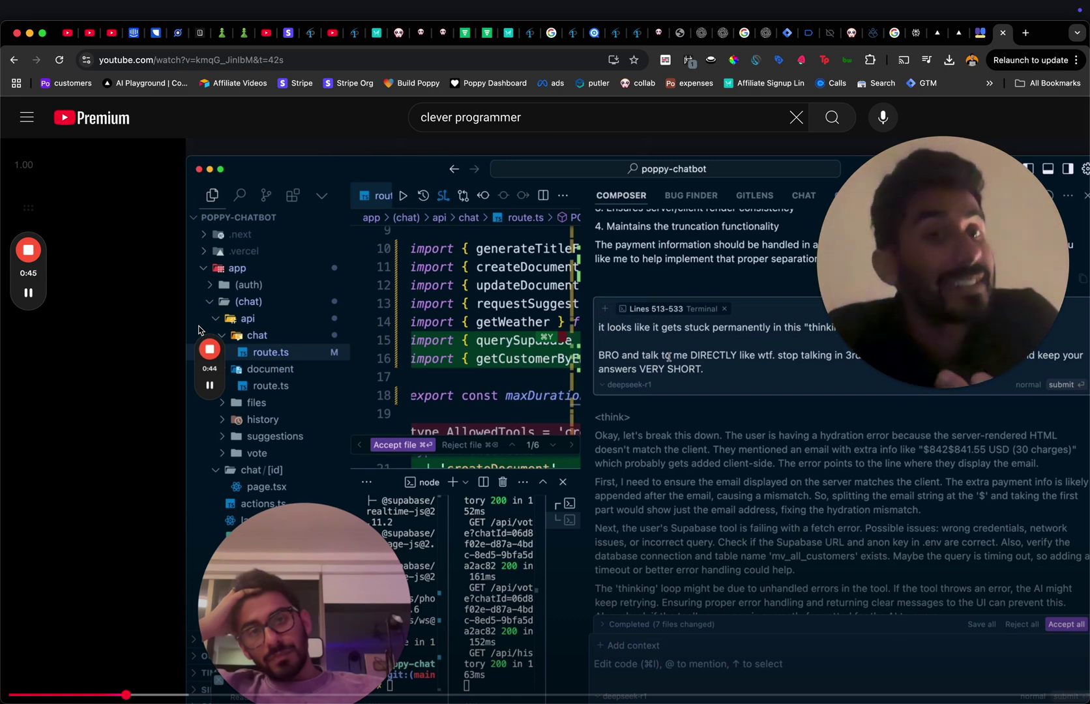
pyautogui.hotkey('ctrl', '-')
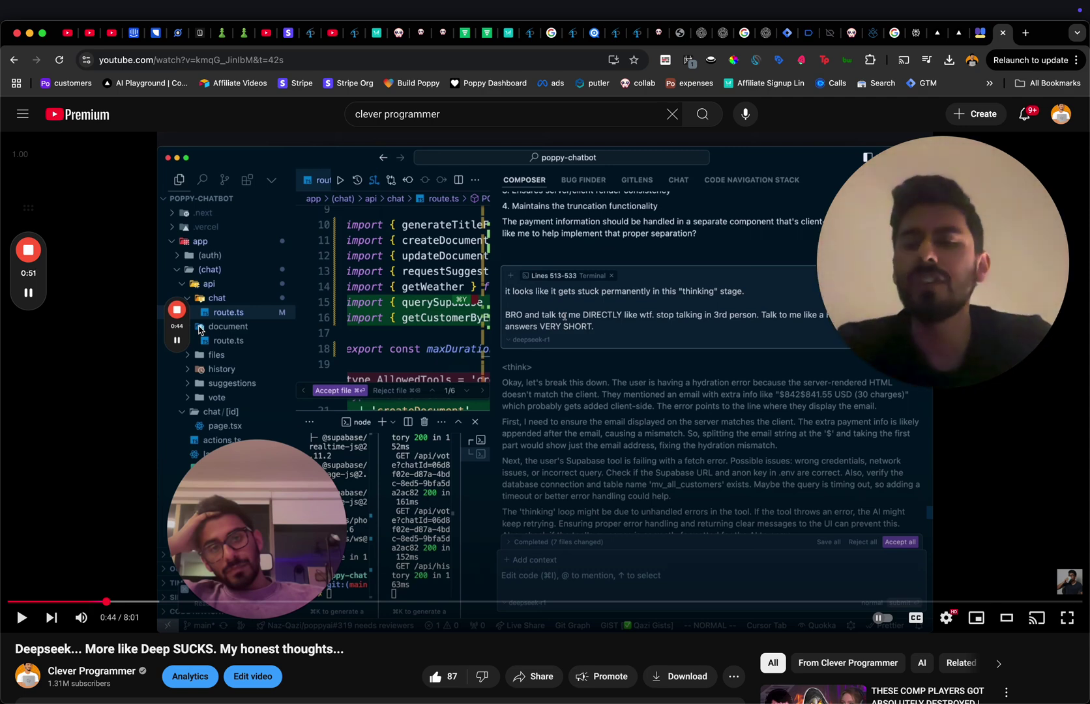
# Step: Replace the old query and search YouTube for 'deepseek', fixing the misspelling
pyautogui.tripleClick(413, 117)
pyautogui.write('deepkseek')
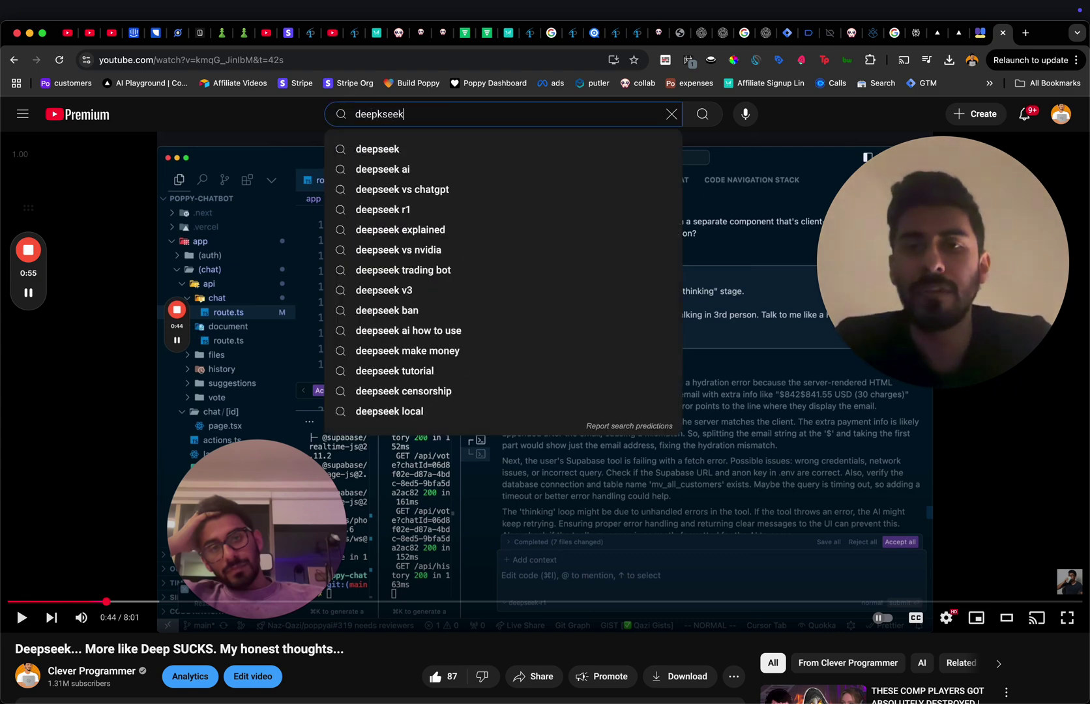
pyautogui.press('BackSpace')
pyautogui.press('BackSpace')
pyautogui.press('BackSpace')
pyautogui.press('BackSpace')
pyautogui.press('BackSpace')
pyautogui.write('seek')
pyautogui.press('Return')
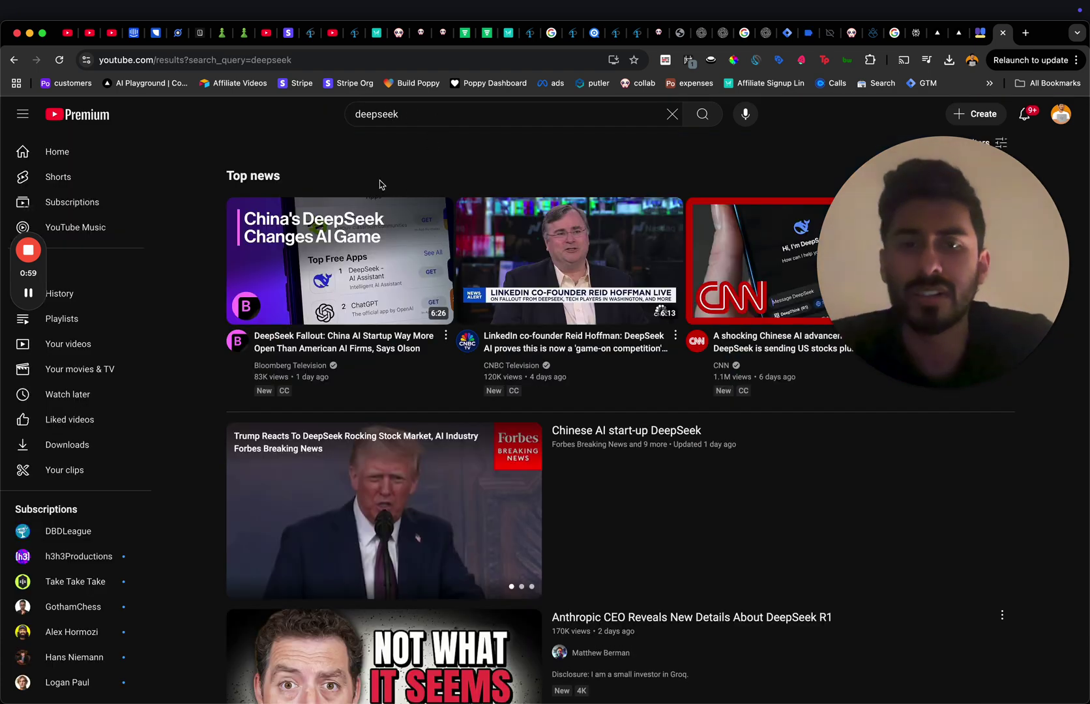
# Step: Browse the deepseek results: top news, videos and Shorts about DeepSeek
pyautogui.scroll(-7, 196, 437)
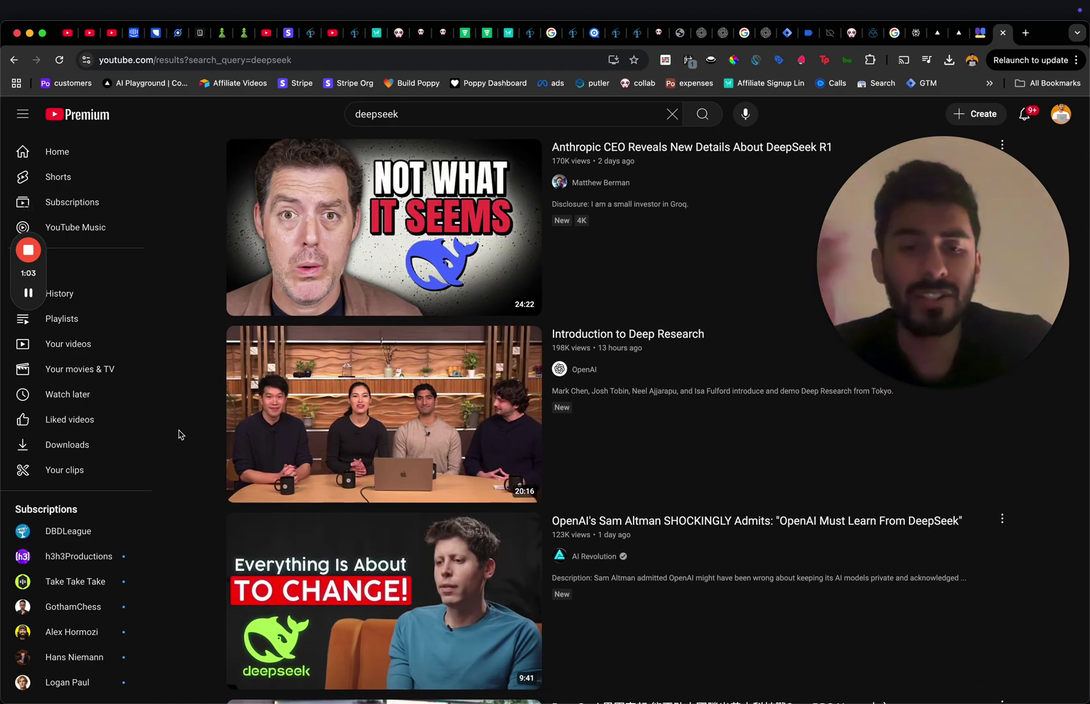
pyautogui.scroll(1, 180, 435)
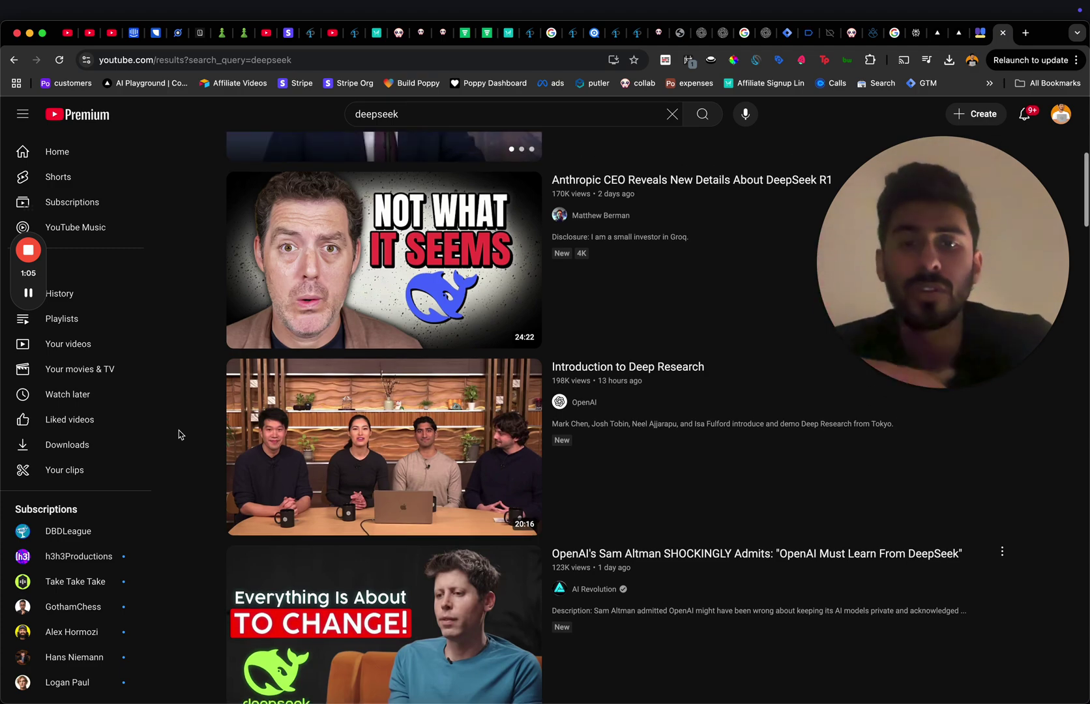
pyautogui.scroll(-3, 180, 434)
pyautogui.scroll(3, 180, 434)
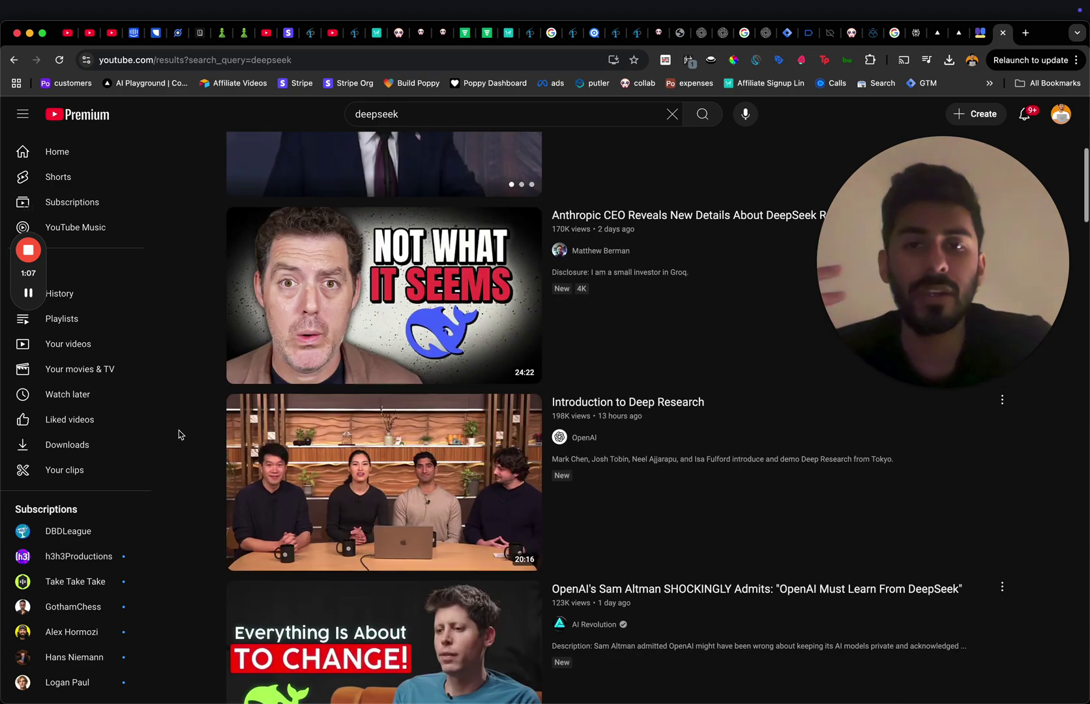
pyautogui.scroll(-8, 180, 435)
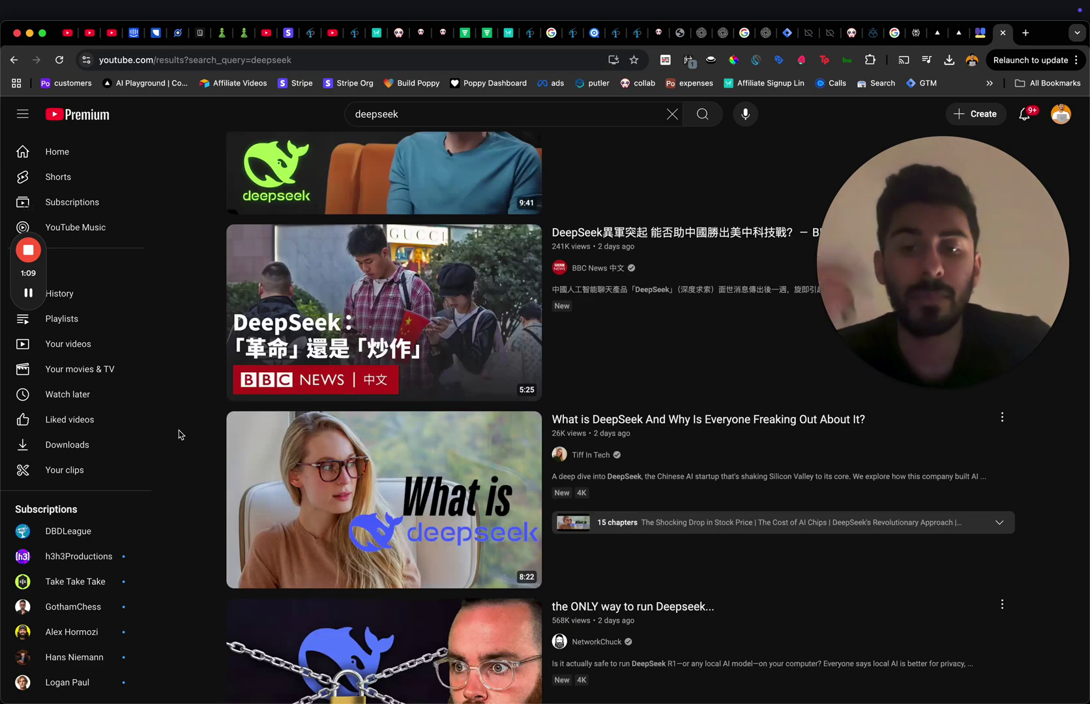
pyautogui.scroll(-2, 180, 435)
pyautogui.scroll(-2, 180, 435)
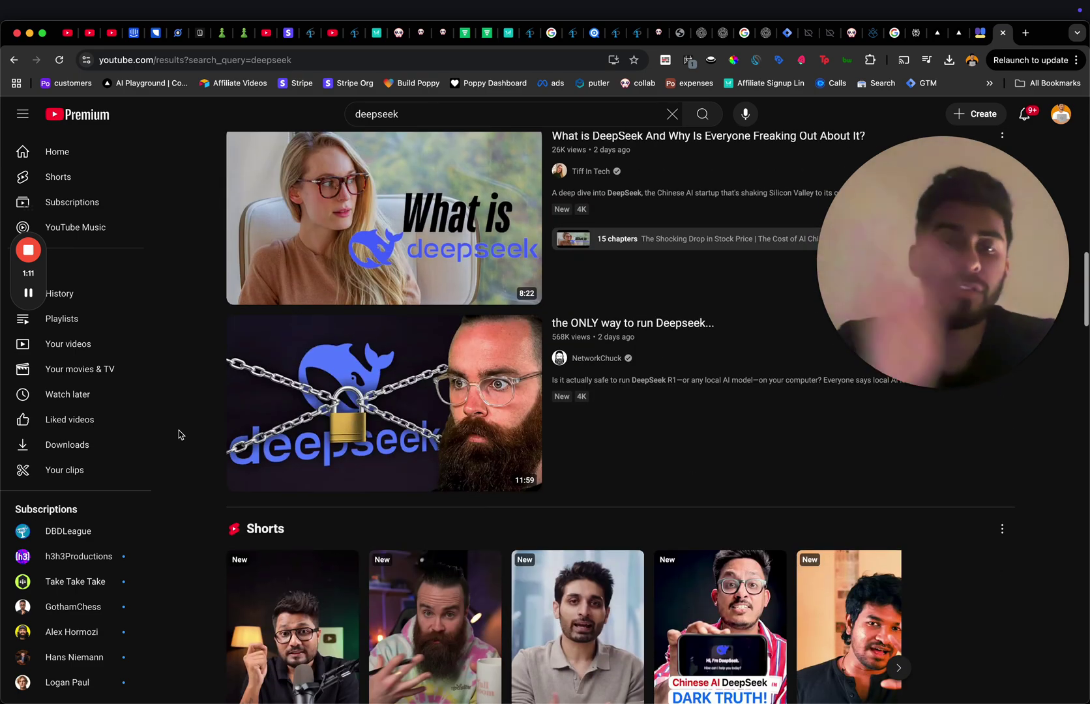
pyautogui.scroll(-1, 180, 434)
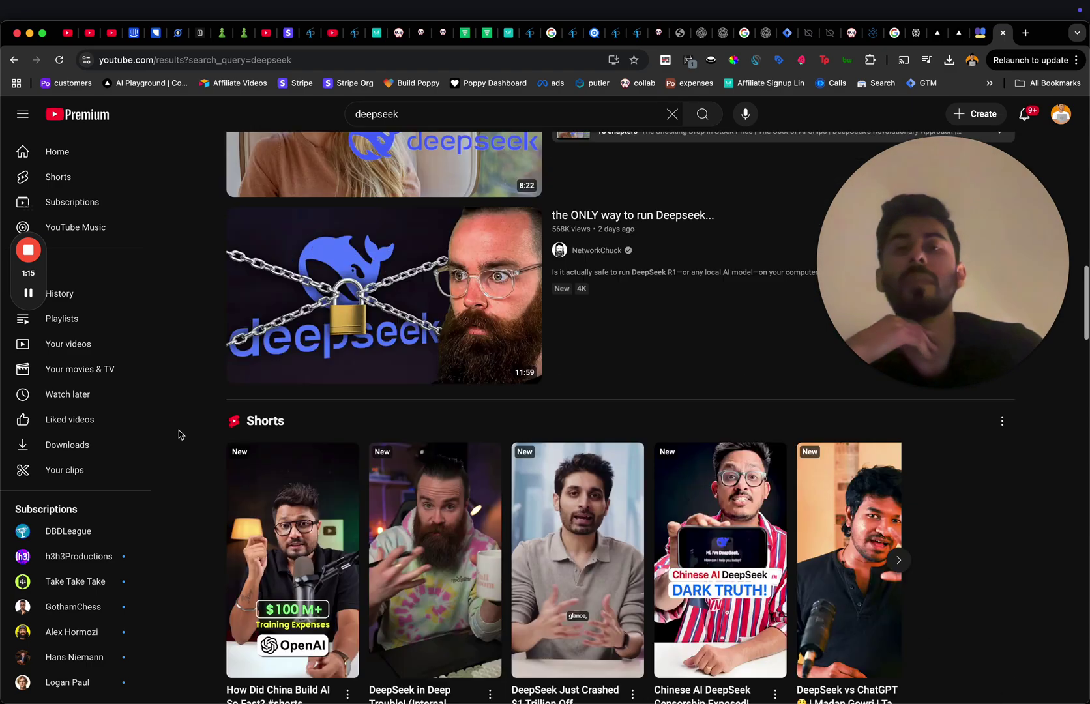
pyautogui.scroll(5, 180, 435)
pyautogui.scroll(-2, 180, 435)
pyautogui.scroll(1, 180, 434)
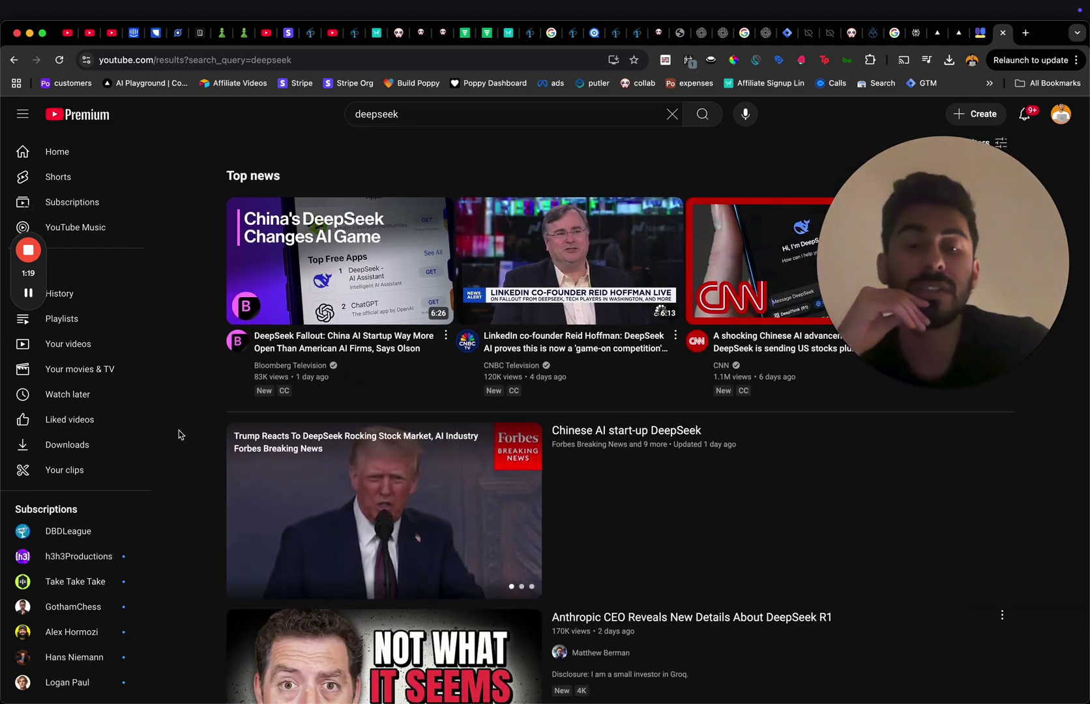
pyautogui.scroll(-1, 180, 434)
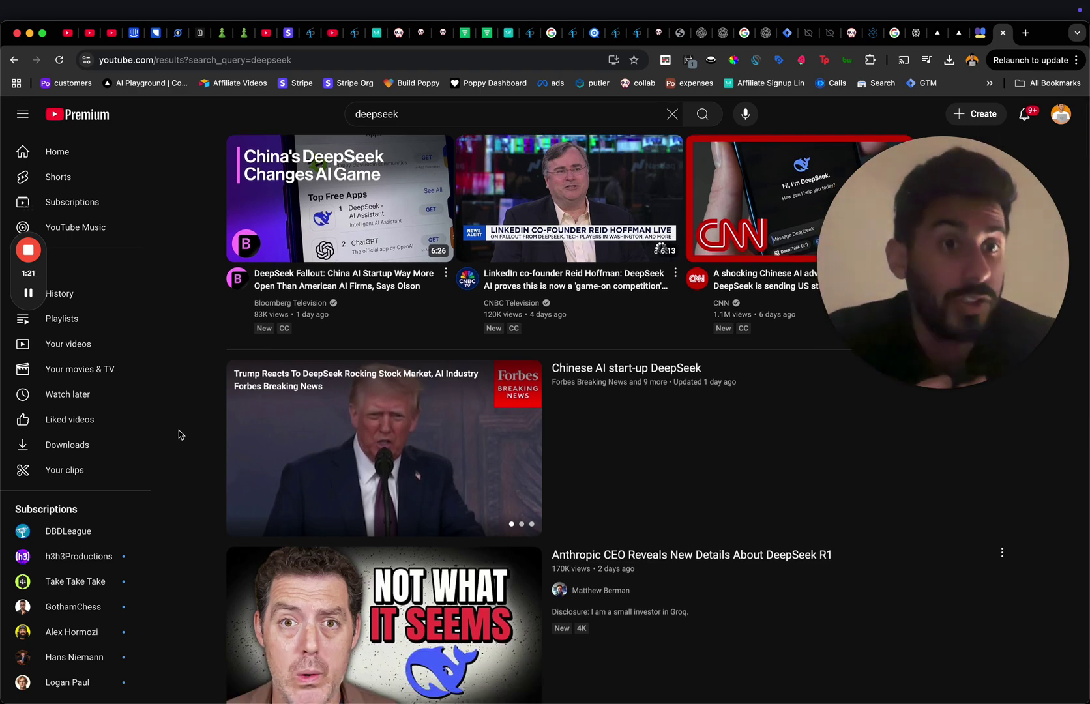
pyautogui.scroll(-5, 180, 434)
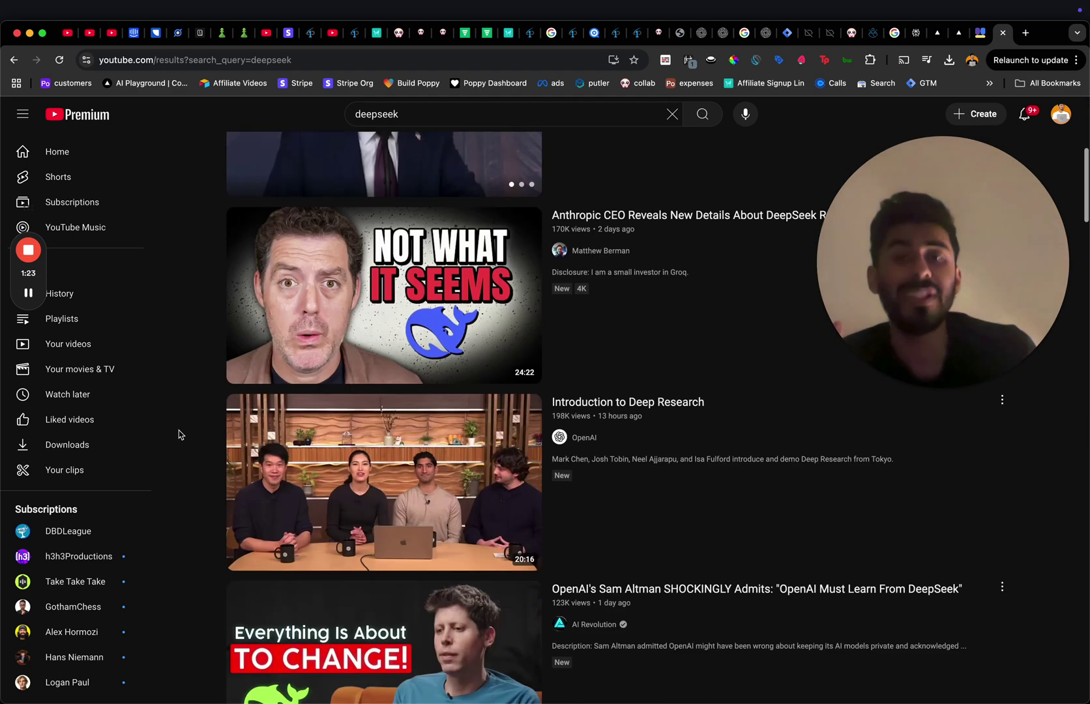
pyautogui.scroll(1, 180, 435)
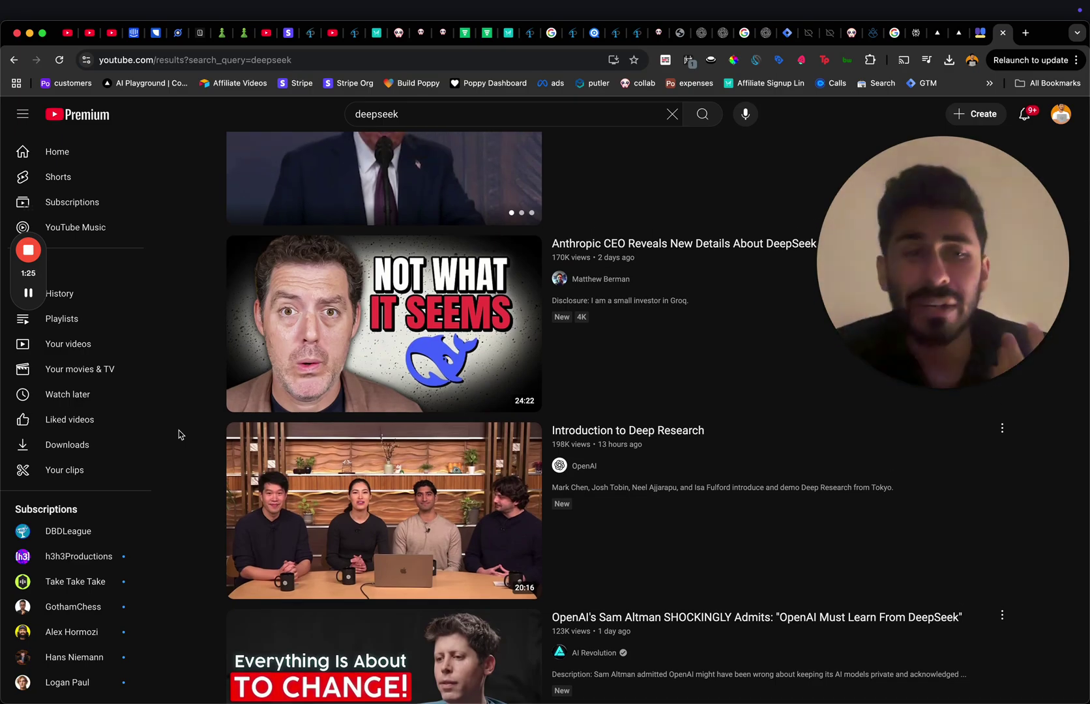
pyautogui.scroll(-20, 180, 435)
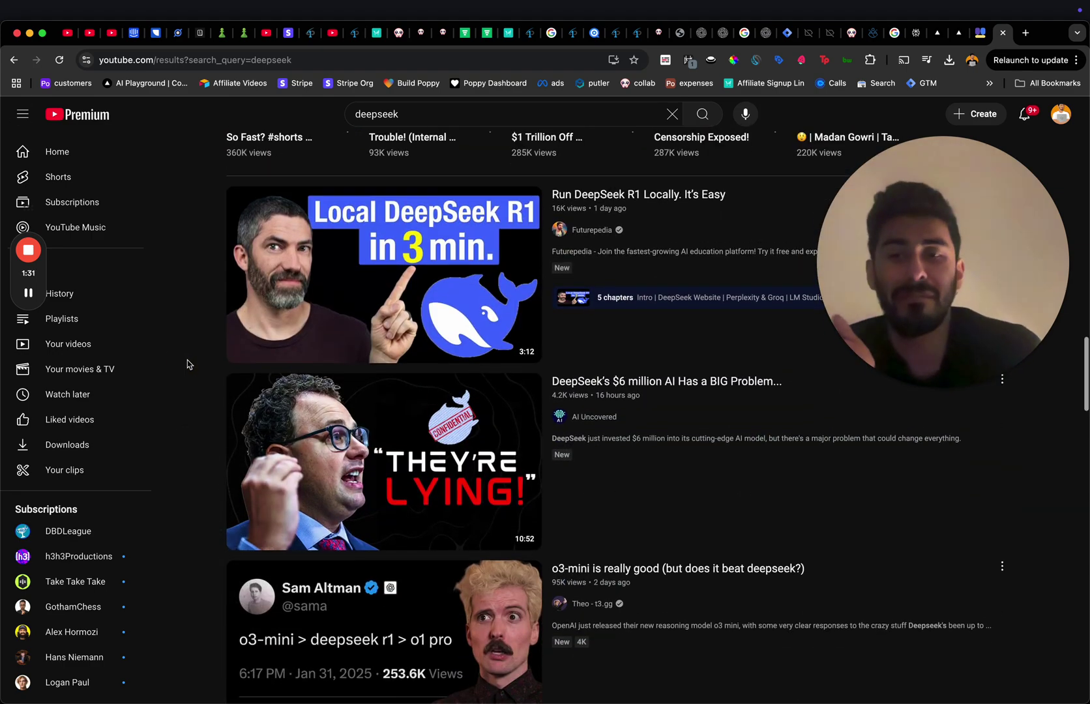
pyautogui.scroll(-4, 187, 365)
pyautogui.scroll(1, 186, 385)
pyautogui.scroll(1, 186, 386)
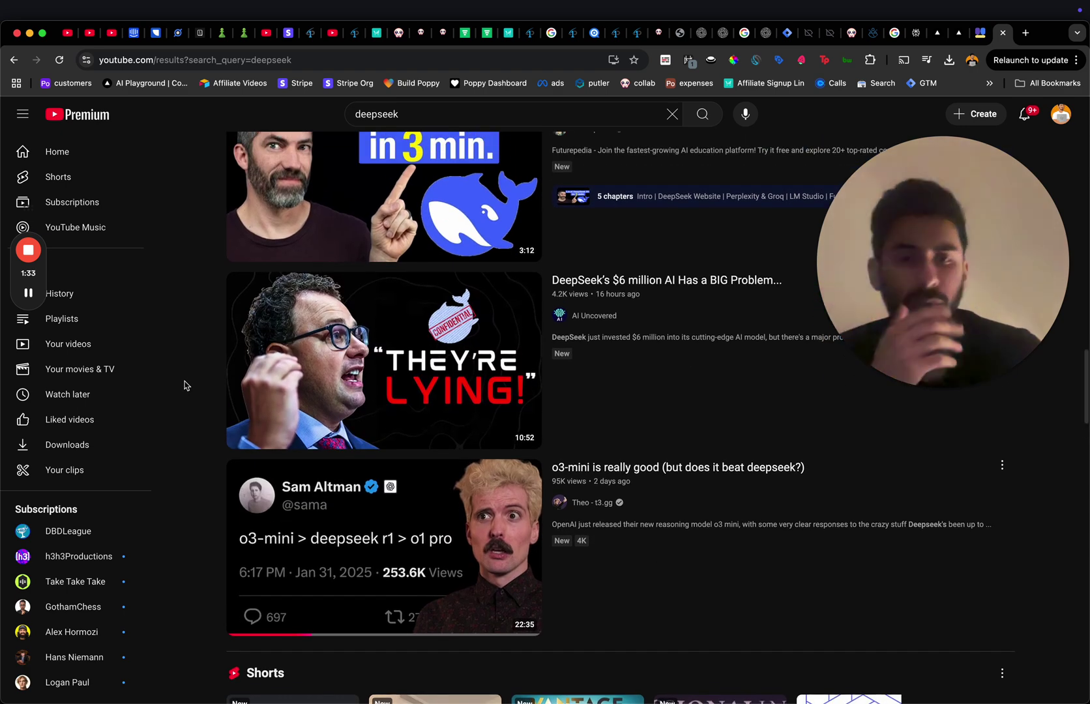
pyautogui.moveTo(383, 547)
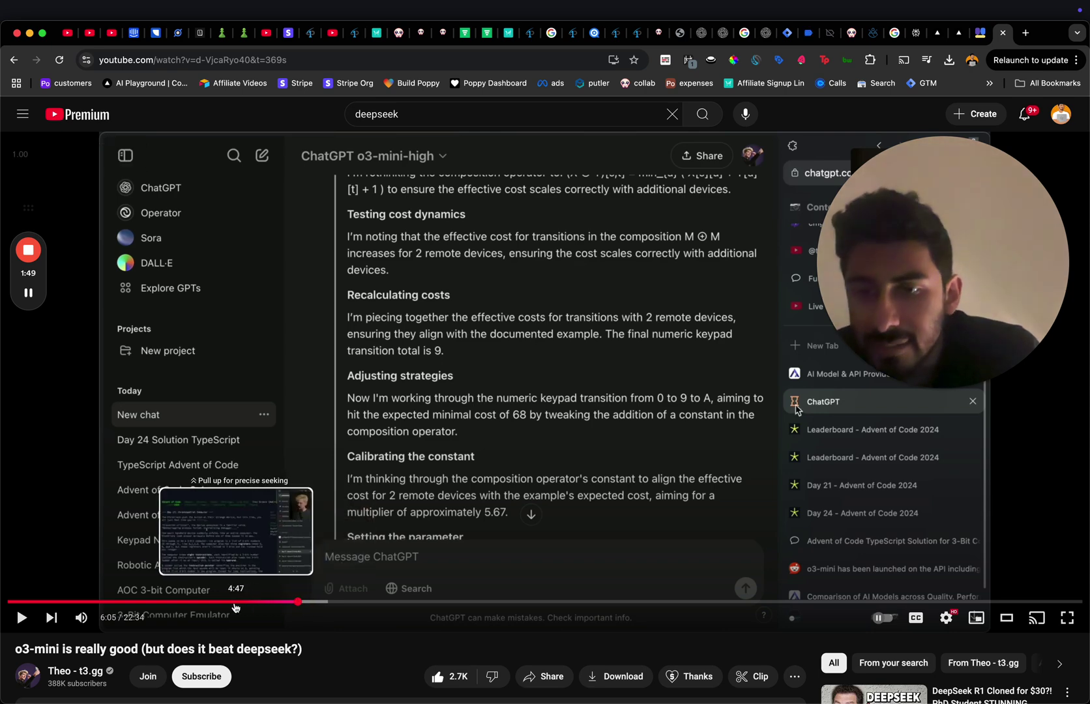
pyautogui.click(318, 603)
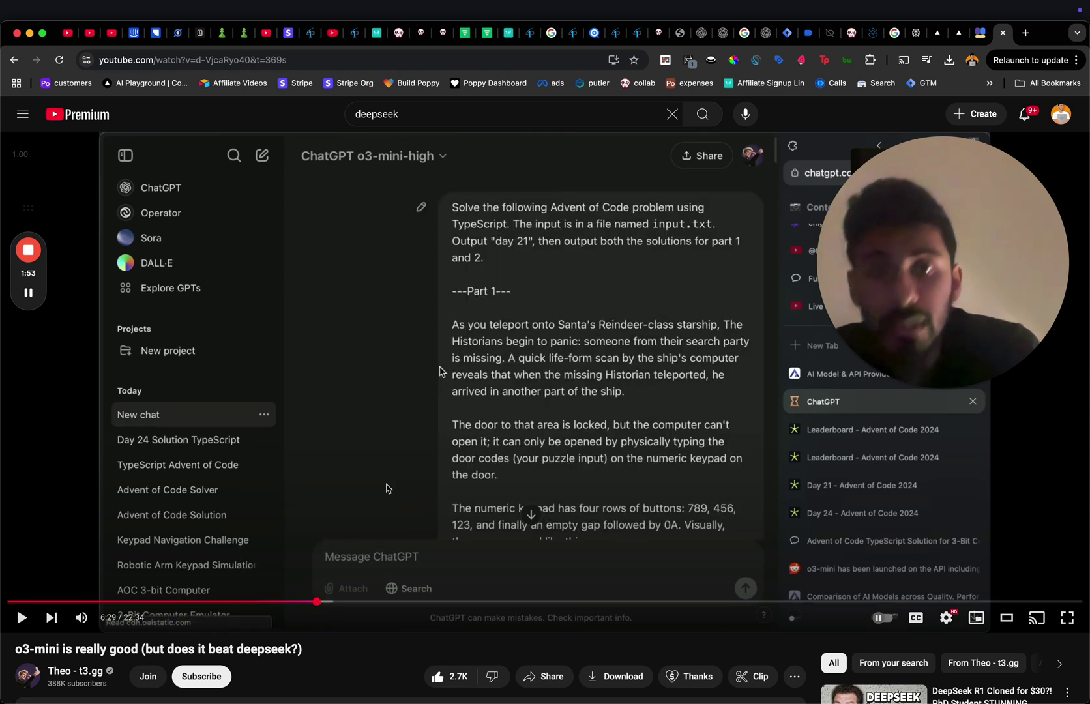
pyautogui.press('Right')
pyautogui.press('Right')
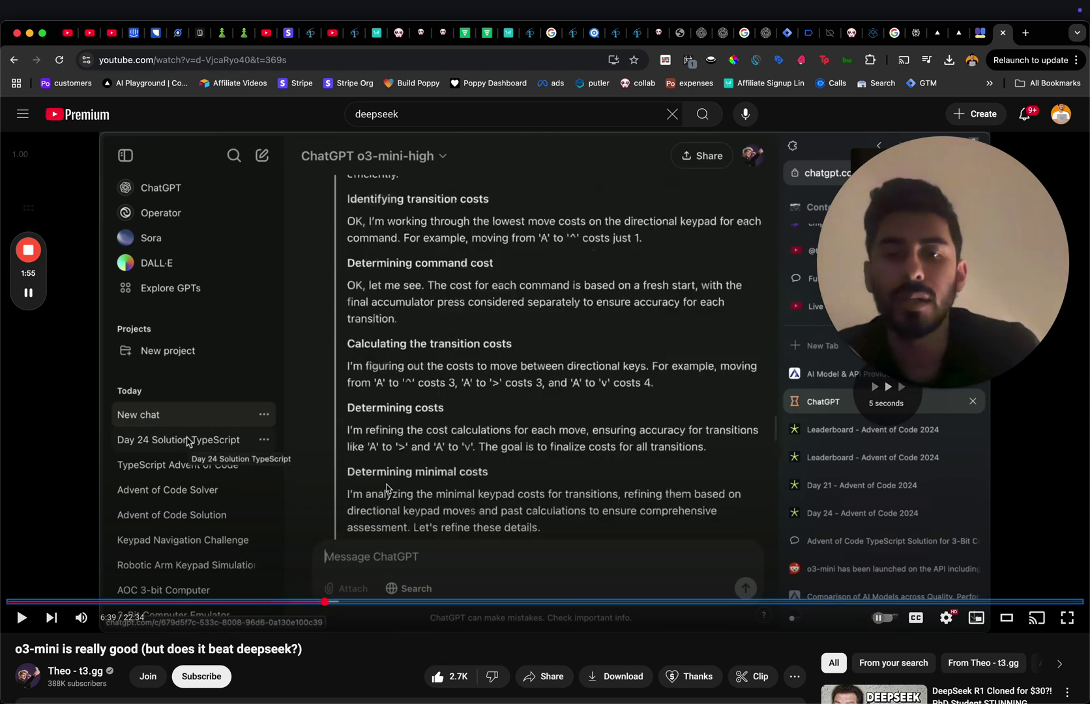
pyautogui.press('Left')
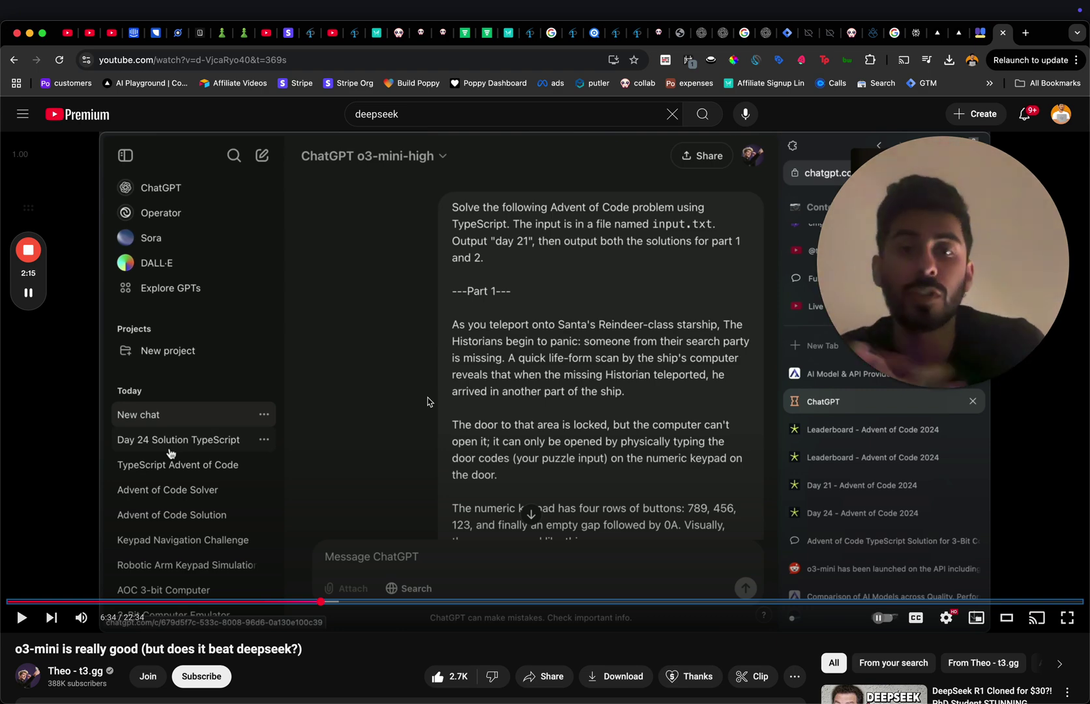
pyautogui.hscroll(5, 427, 401)
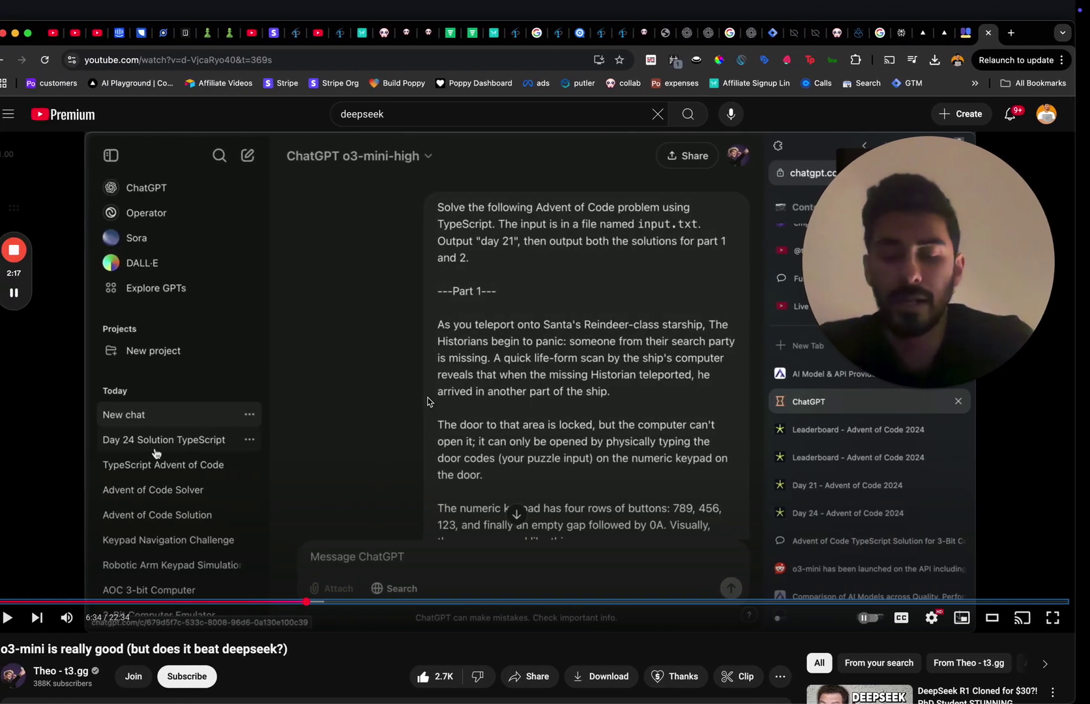
# Step: Launch ChatHub via Raycast and paste the three-line GTM question into the message box
pyautogui.hotkey('alt', 'space')
pyautogui.write('cha')
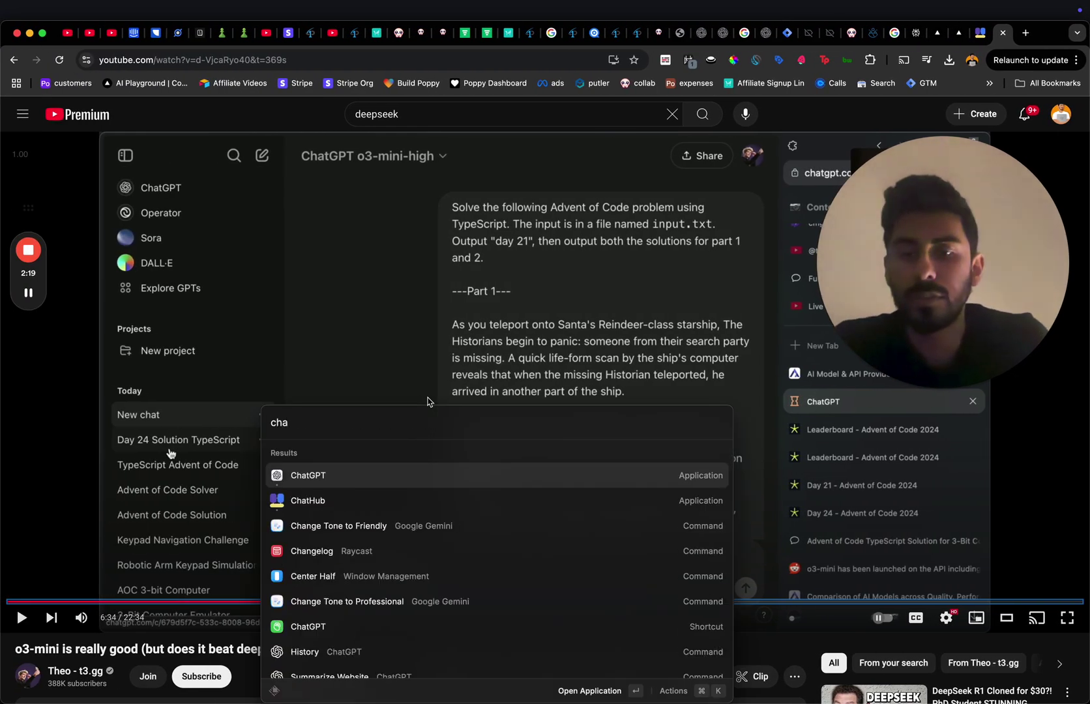
pyautogui.press('Down')
pyautogui.press('Return')
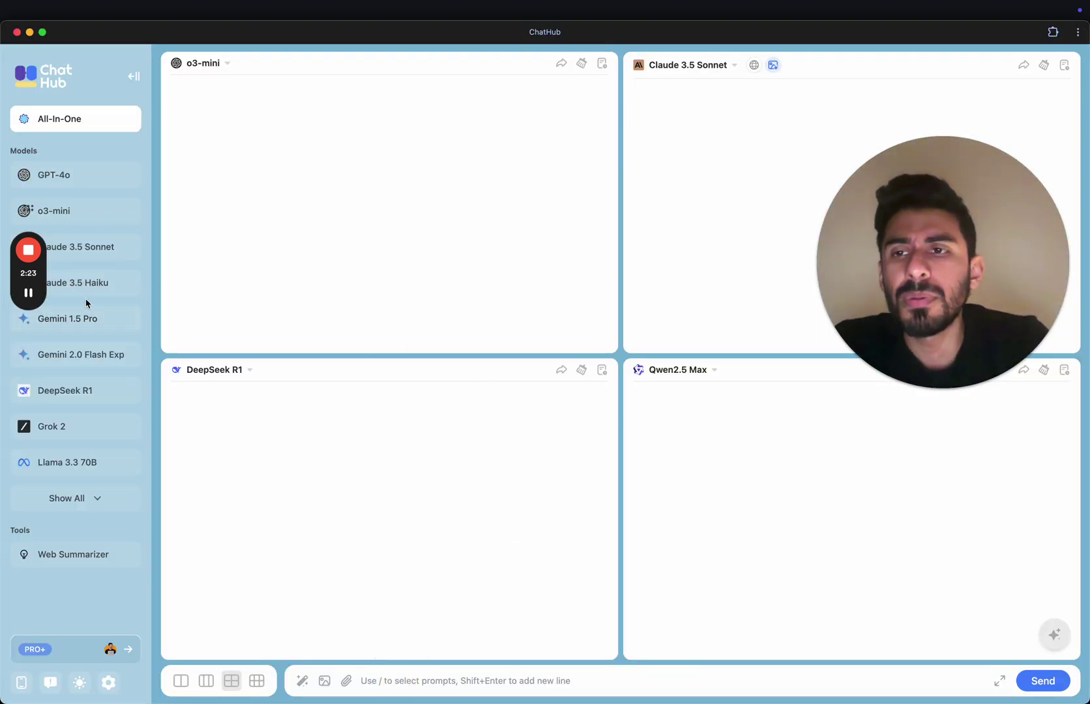
pyautogui.write('my goal is this script should only run on getpoppy.ai and not on anything like getpoppy.ai/privacy  but what but if someone comes with getpoppy.ai?ref=hello  im in google tag managaer please help me setup the rules')
# Step: Circle the prompt and highlight its first line and the getpoppy.ai privacy URL
pyautogui.hotkey('ctrl', 'shift', 'a')
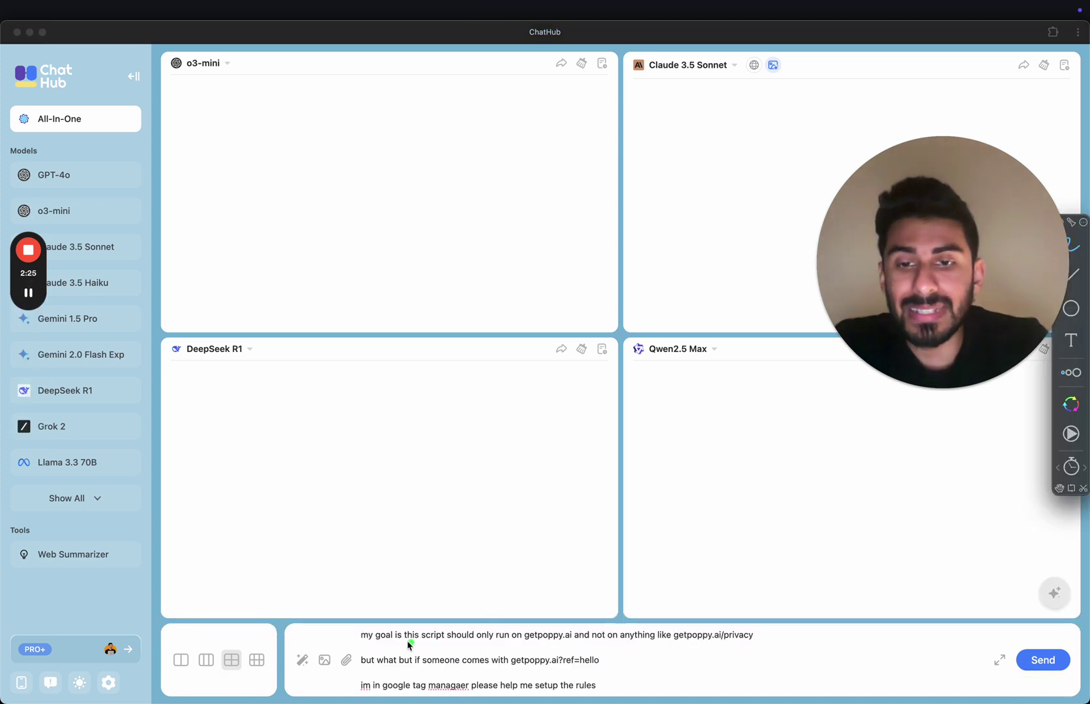
pyautogui.moveTo(312, 609)
pyautogui.mouseDown()
pyautogui.moveTo(840, 528)
pyautogui.moveTo(268, 596)
pyautogui.moveTo(443, 561)
pyautogui.mouseUp()
pyautogui.press('Escape')
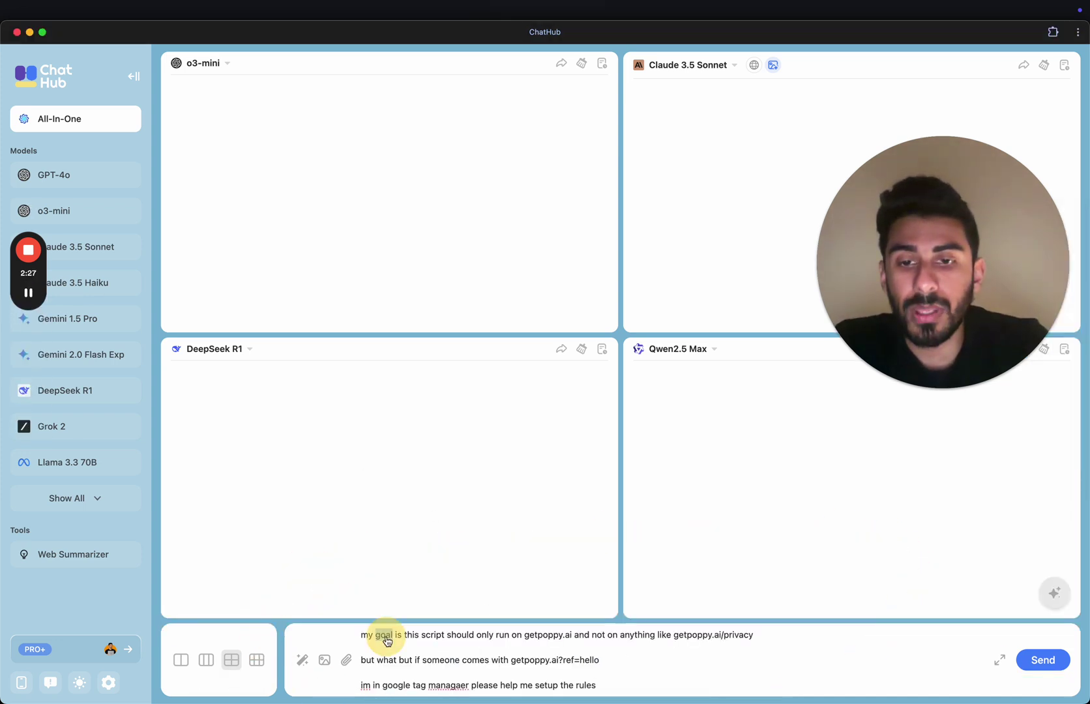
pyautogui.tripleClick(384, 635)
pyautogui.click(464, 636)
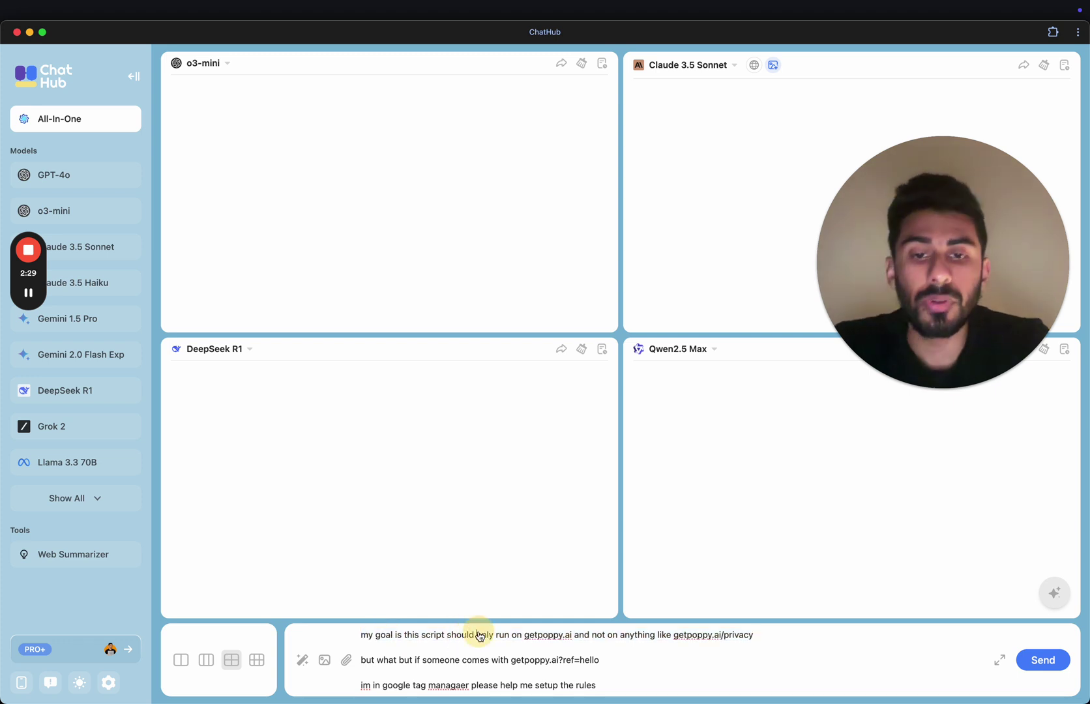
pyautogui.tripleClick(480, 635)
pyautogui.tripleClick(545, 636)
pyautogui.click(571, 638)
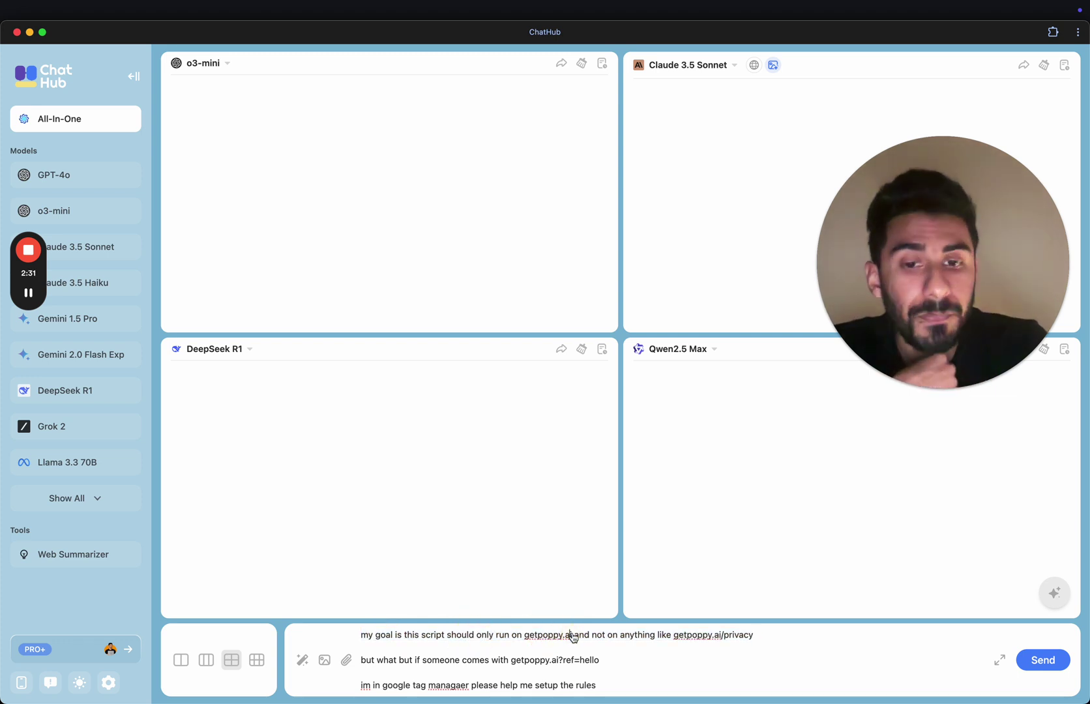
pyautogui.moveTo(591, 637); pyautogui.dragTo(722, 640)
pyautogui.click(735, 639)
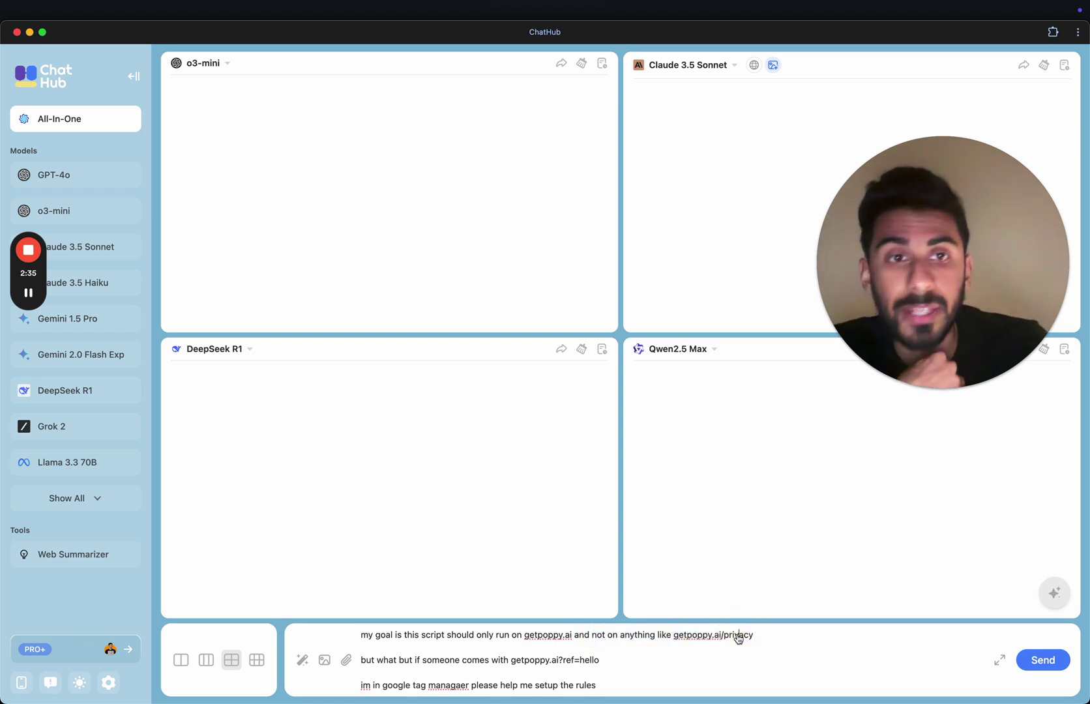
# Step: Highlight 'what but if someone', the ?ref=hello URL and the last prompt line
pyautogui.moveTo(377, 660); pyautogui.dragTo(459, 660)
pyautogui.click(458, 661)
pyautogui.moveTo(543, 660); pyautogui.dragTo(506, 660)
pyautogui.click(590, 661)
pyautogui.tripleClick(598, 661)
pyautogui.moveTo(598, 660); pyautogui.dragTo(561, 665)
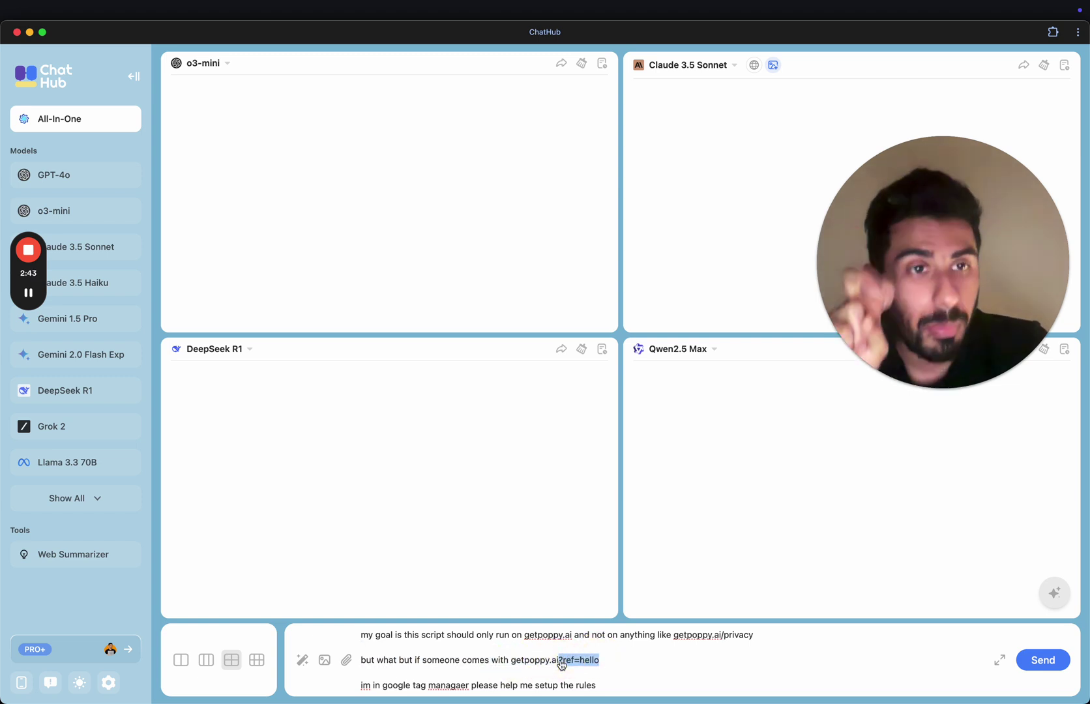
pyautogui.click(628, 662)
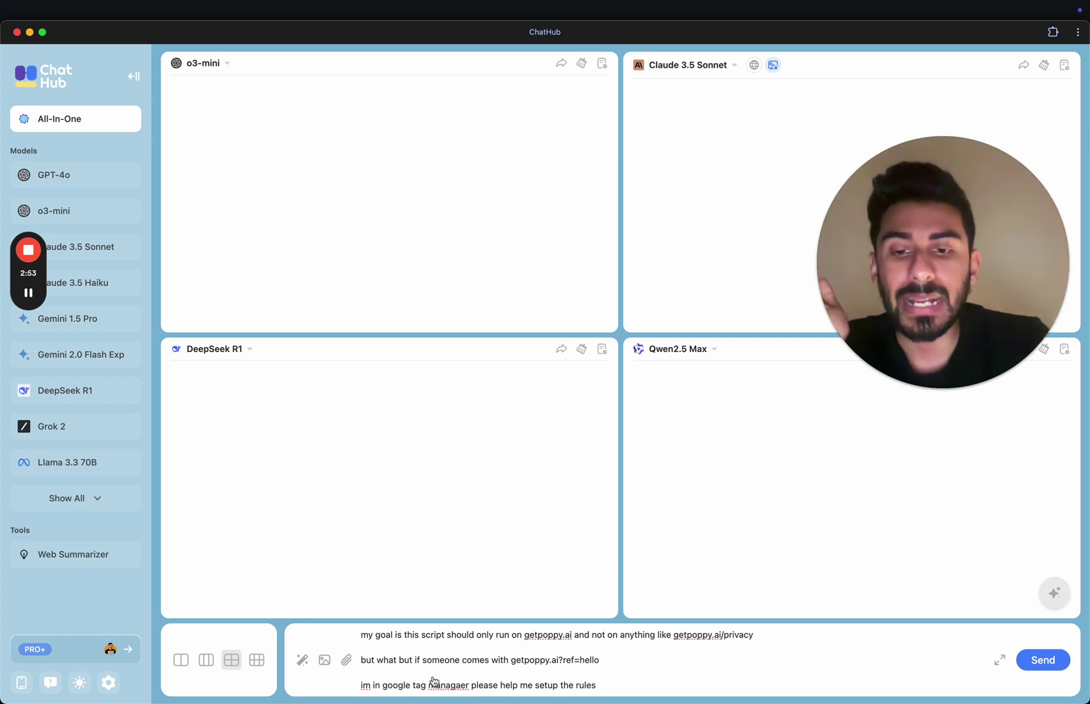
pyautogui.moveTo(403, 686); pyautogui.dragTo(595, 686)
pyautogui.click(595, 686)
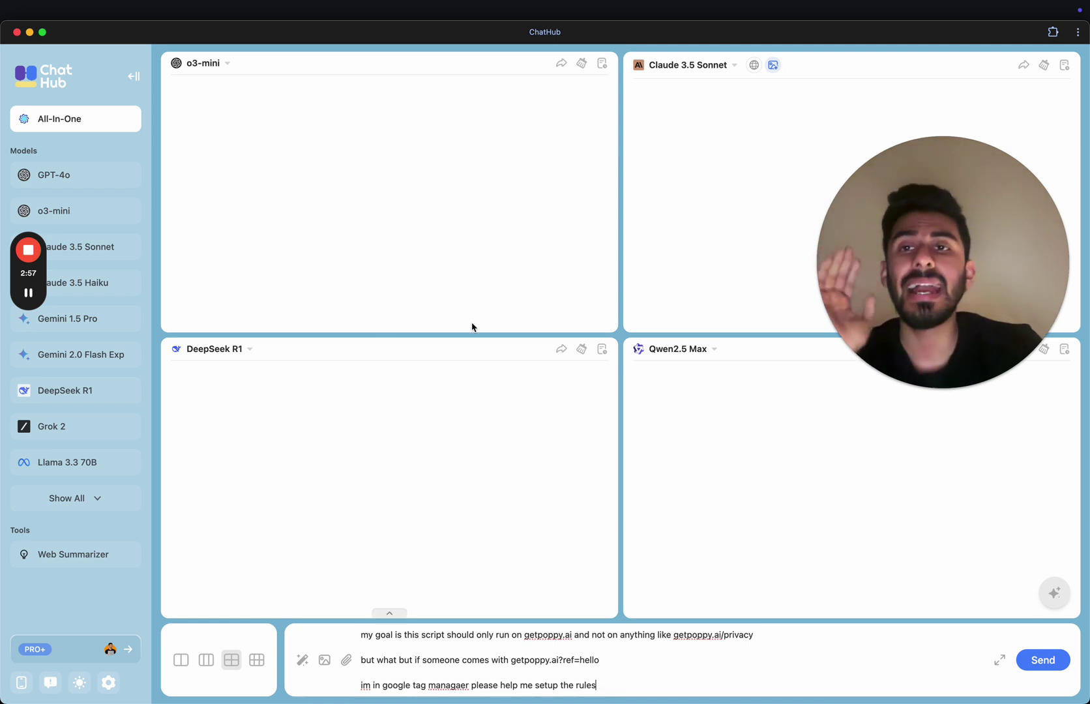
# Step: Circle the o3-mini, Claude 3.5 Sonnet, DeepSeek R1 and Qwen2.5 Max pane headers
pyautogui.press('super+alt+a')
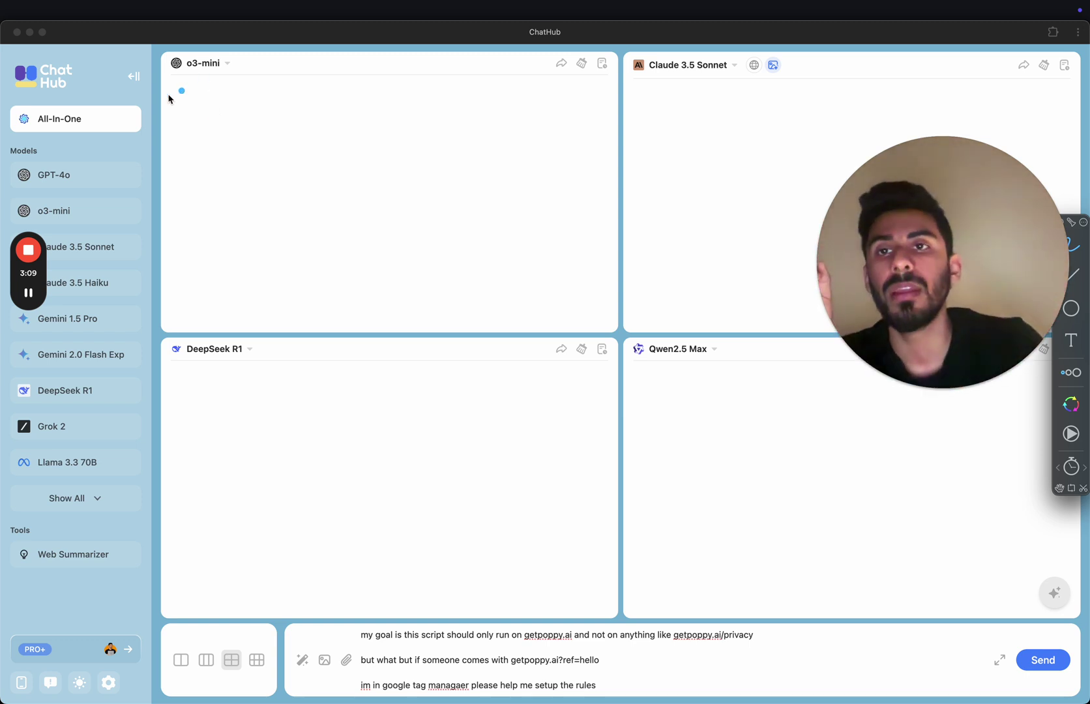
pyautogui.moveTo(160, 98)
pyautogui.mouseDown()
pyautogui.moveTo(263, 49)
pyautogui.moveTo(189, 85)
pyautogui.mouseUp()
pyautogui.moveTo(630, 105)
pyautogui.mouseDown()
pyautogui.moveTo(734, 106)
pyautogui.moveTo(628, 59)
pyautogui.mouseUp()
pyautogui.moveTo(176, 307)
pyautogui.mouseDown()
pyautogui.moveTo(255, 366)
pyautogui.moveTo(257, 295)
pyautogui.mouseUp()
pyautogui.moveTo(645, 315)
pyautogui.mouseDown()
pyautogui.moveTo(586, 350)
pyautogui.moveTo(722, 276)
pyautogui.mouseUp()
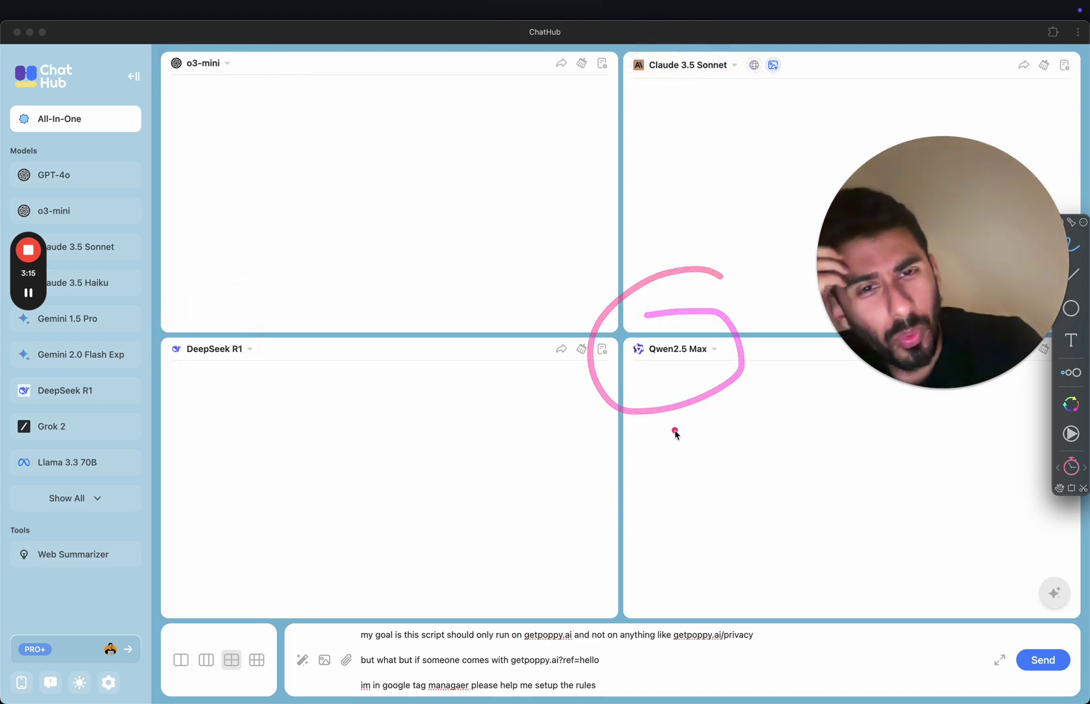
pyautogui.click(615, 678)
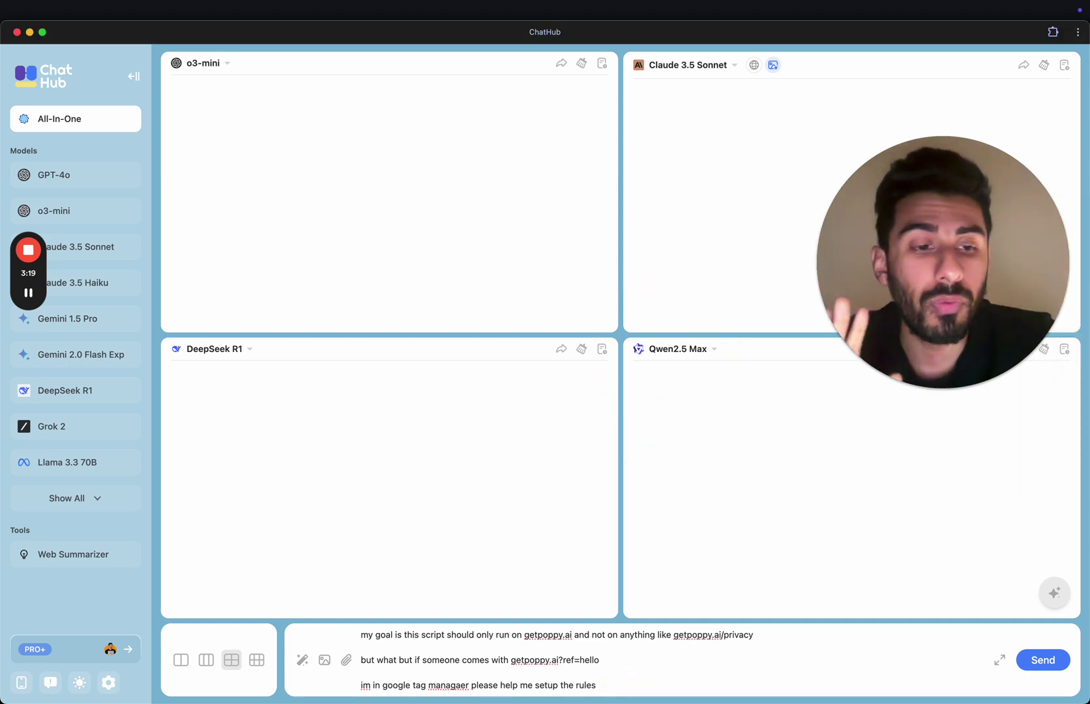
# Step: Send the GTM question to all four models and scroll through their streaming replies
pyautogui.press('Return')
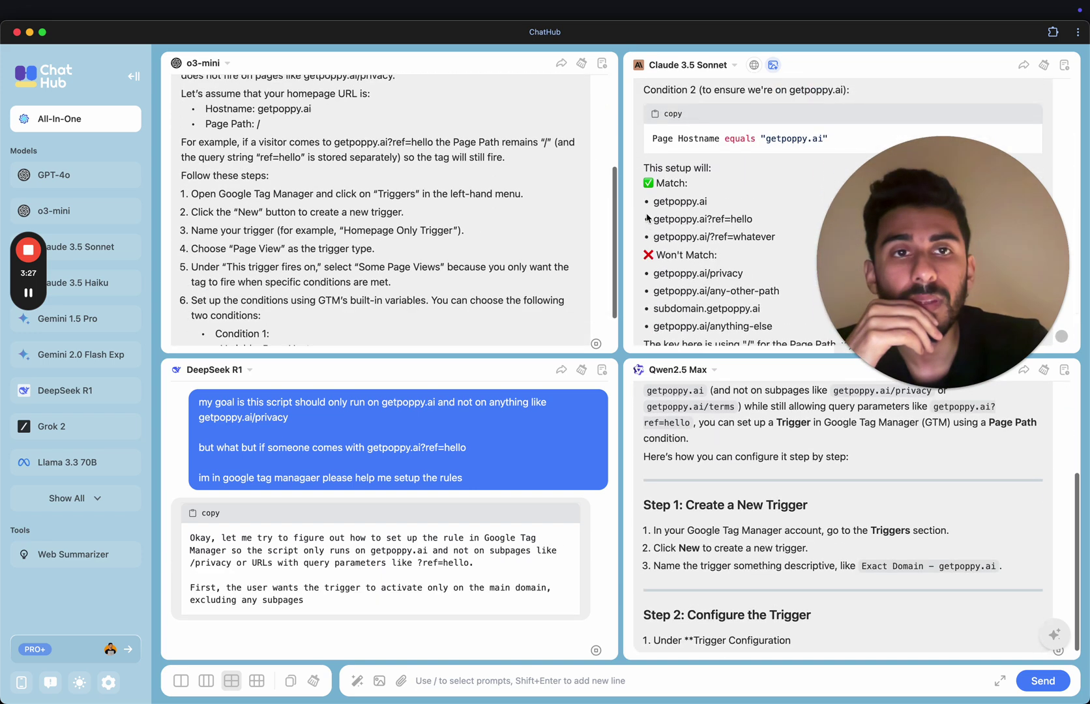
pyautogui.scroll(5, 652, 221)
pyautogui.scroll(-2, 658, 205)
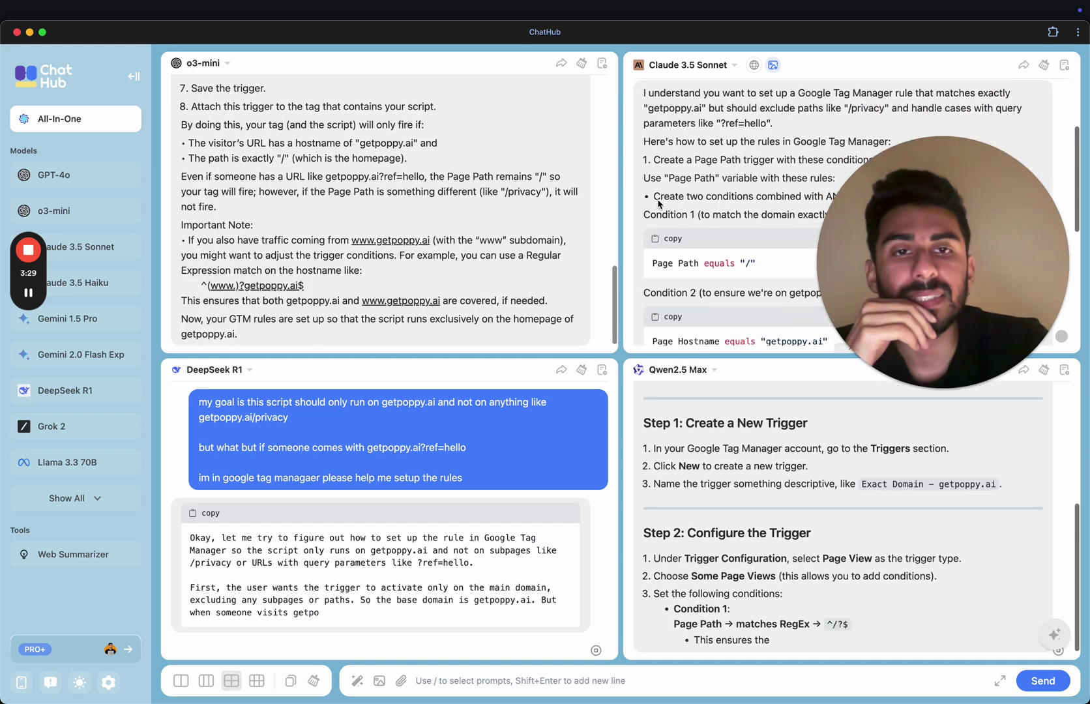
pyautogui.scroll(2, 659, 204)
pyautogui.scroll(-3, 658, 204)
pyautogui.scroll(1, 659, 204)
pyautogui.scroll(3, 659, 204)
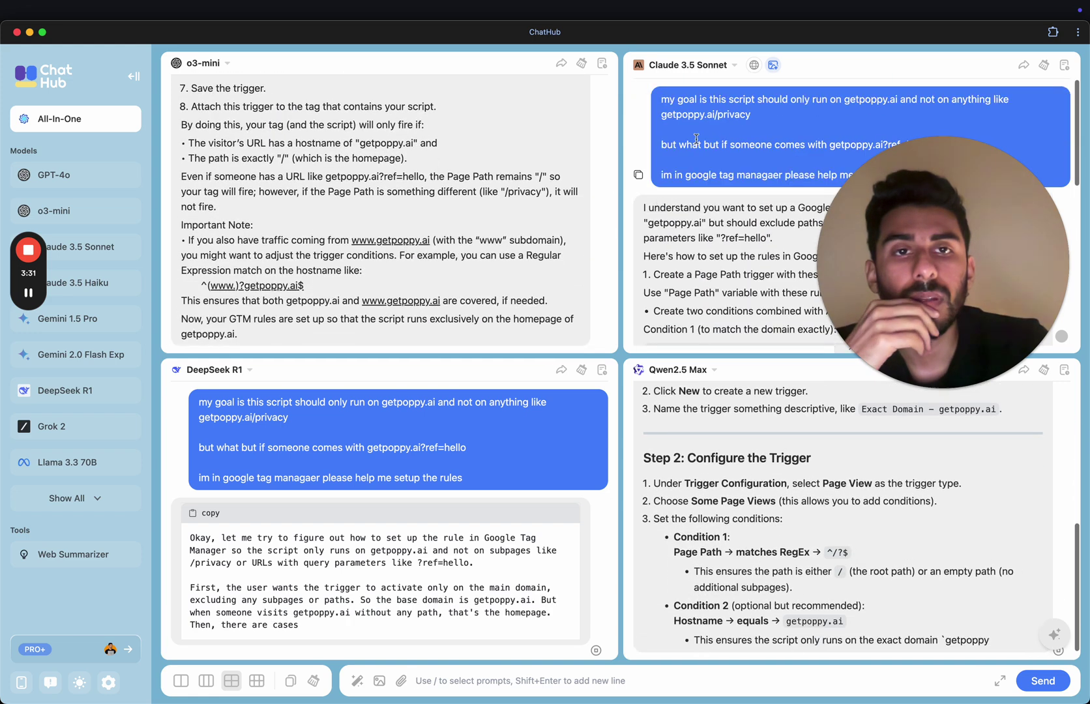
pyautogui.scroll(-4, 662, 212)
pyautogui.scroll(-3, 664, 220)
pyautogui.scroll(10, 380, 293)
pyautogui.scroll(-10, 380, 294)
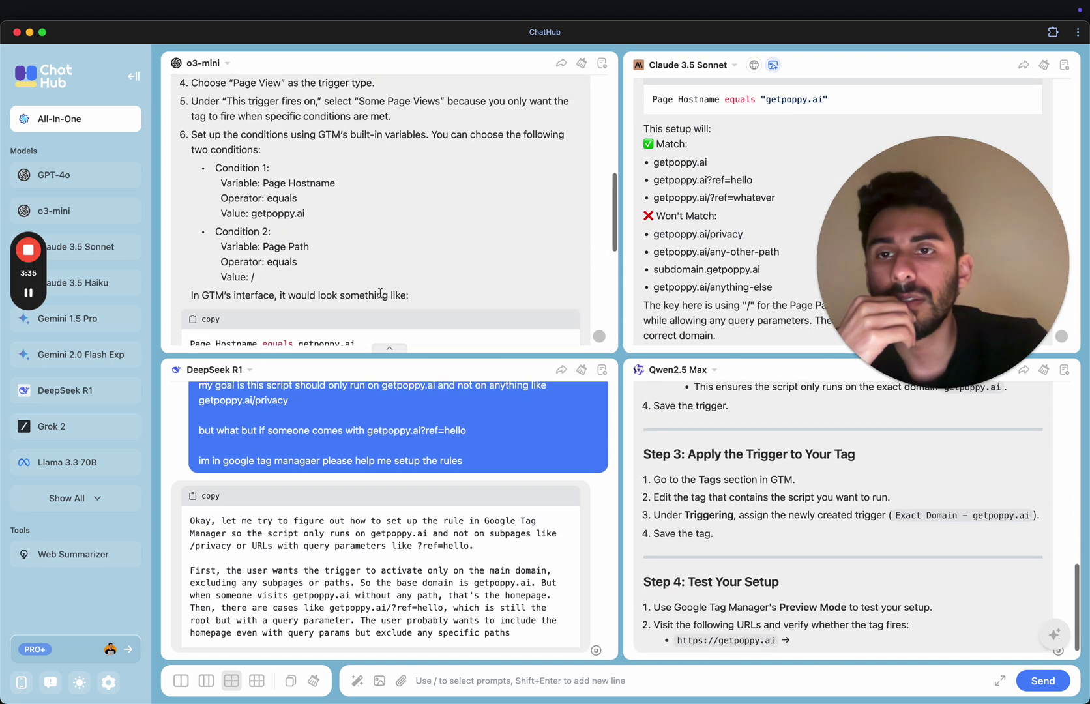
pyautogui.scroll(3, 407, 171)
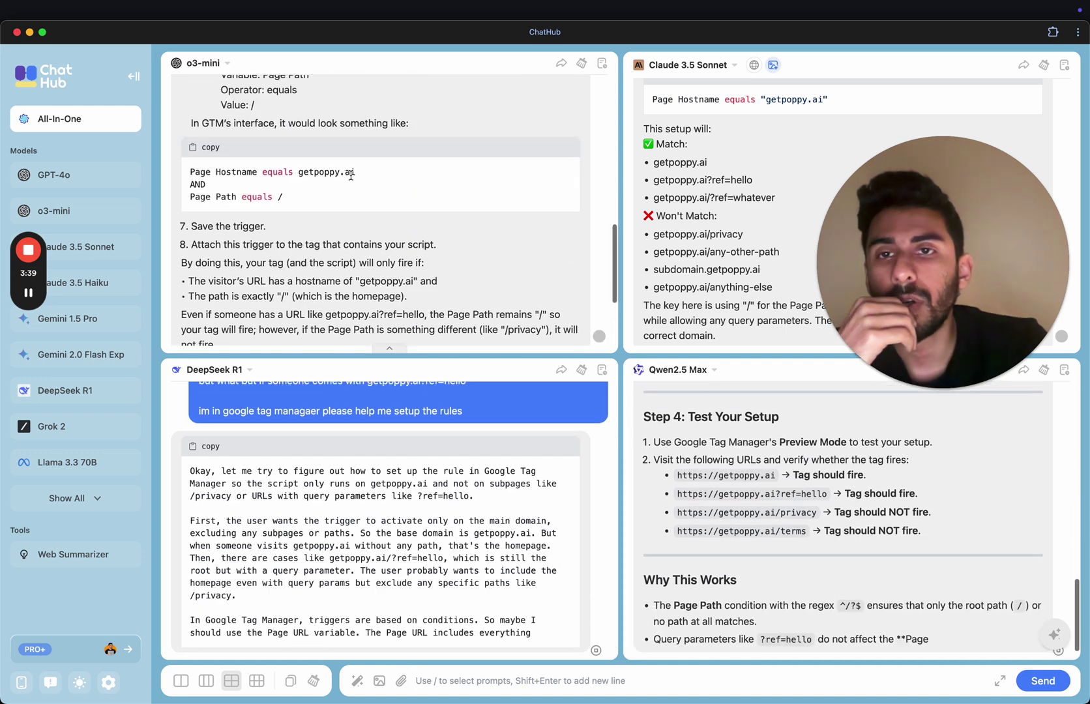
pyautogui.scroll(-4, 506, 224)
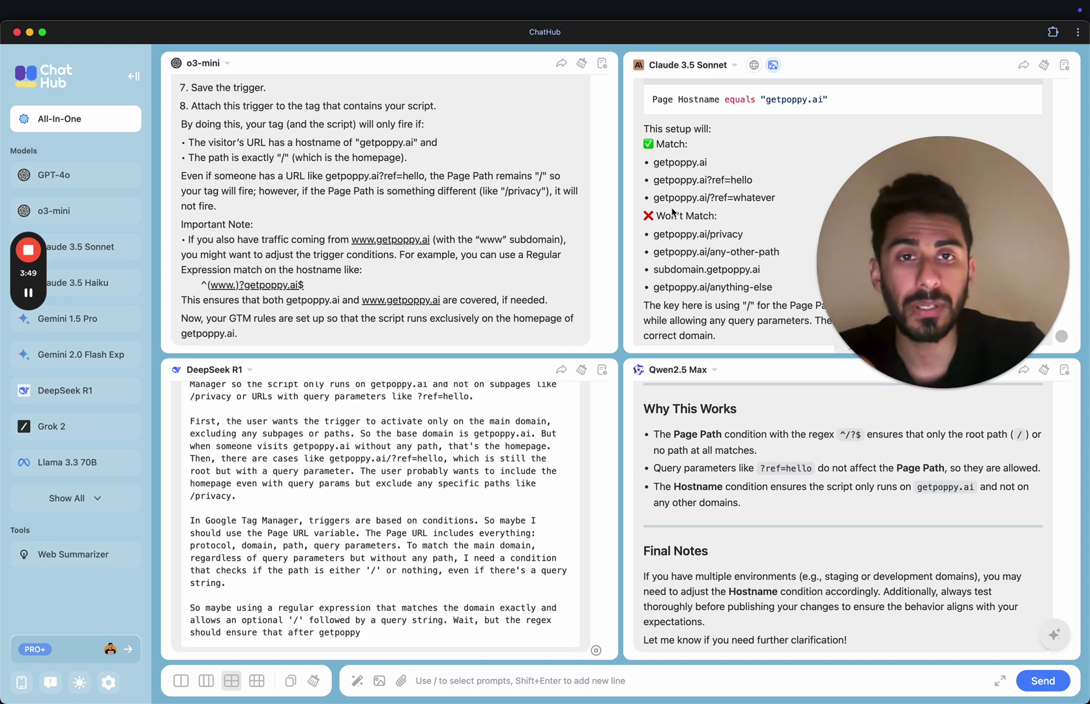
pyautogui.scroll(3, 691, 198)
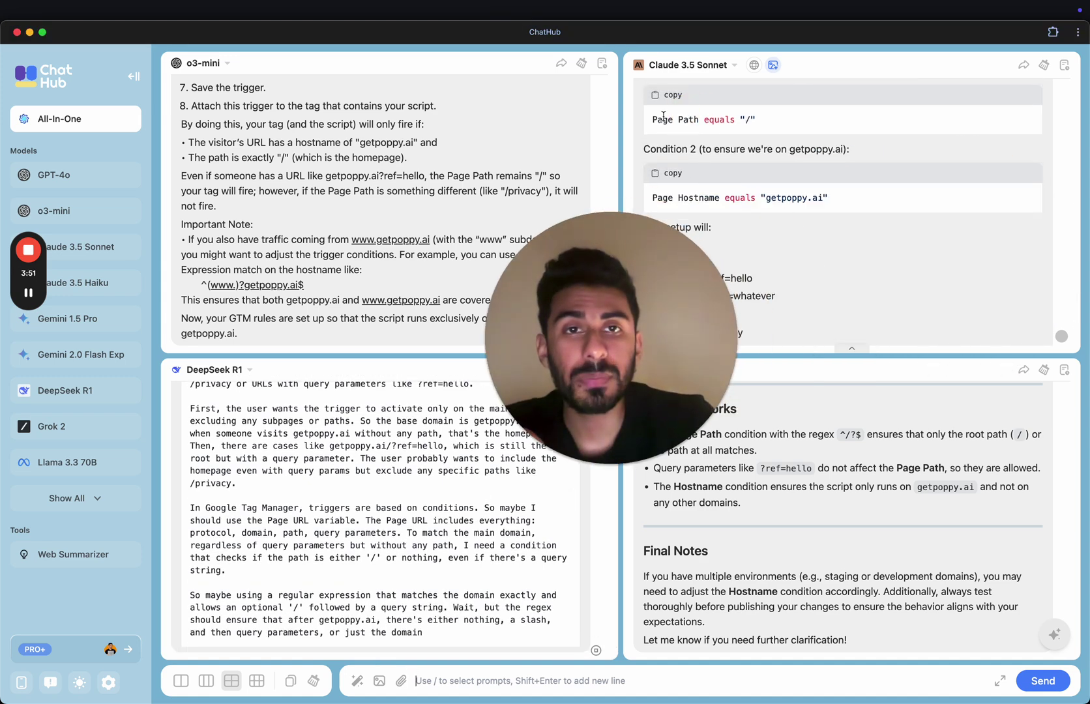
pyautogui.moveTo(652, 120); pyautogui.dragTo(759, 118)
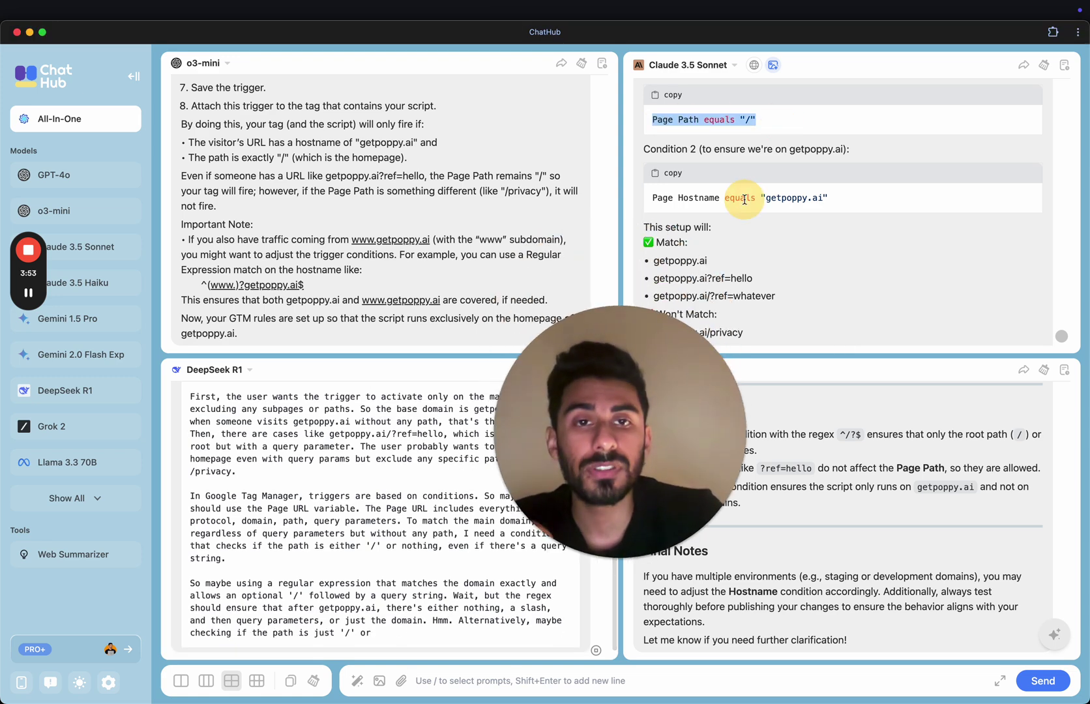
pyautogui.tripleClick(744, 199)
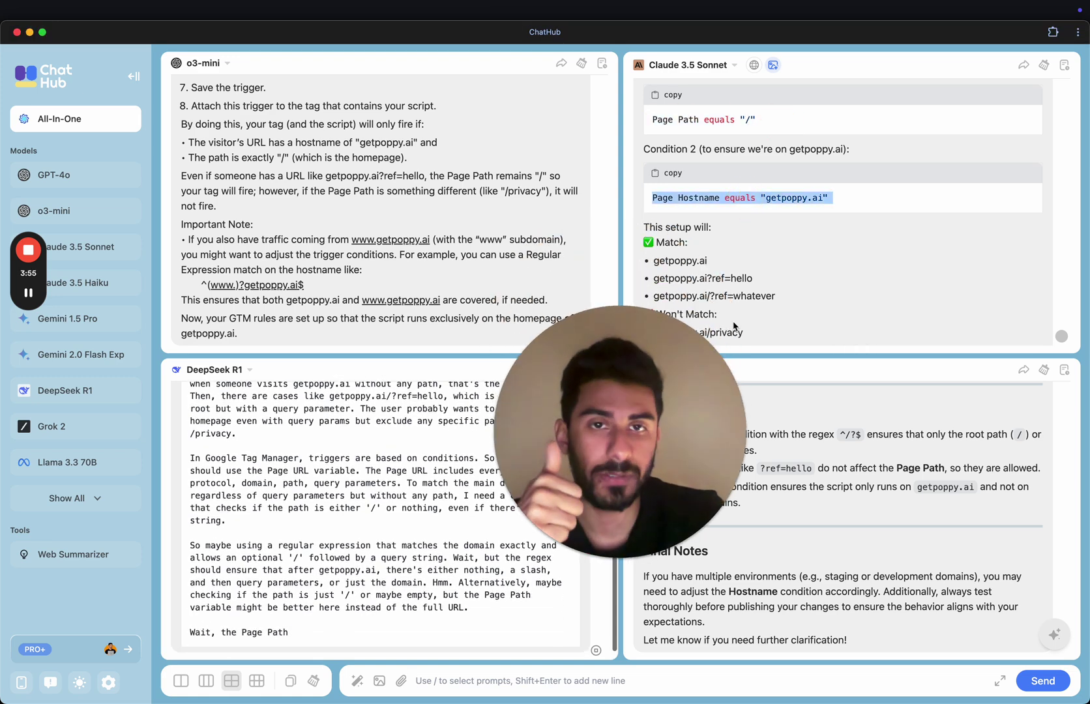
pyautogui.moveTo(646, 412); pyautogui.dragTo(807, 372)
pyautogui.click(707, 177)
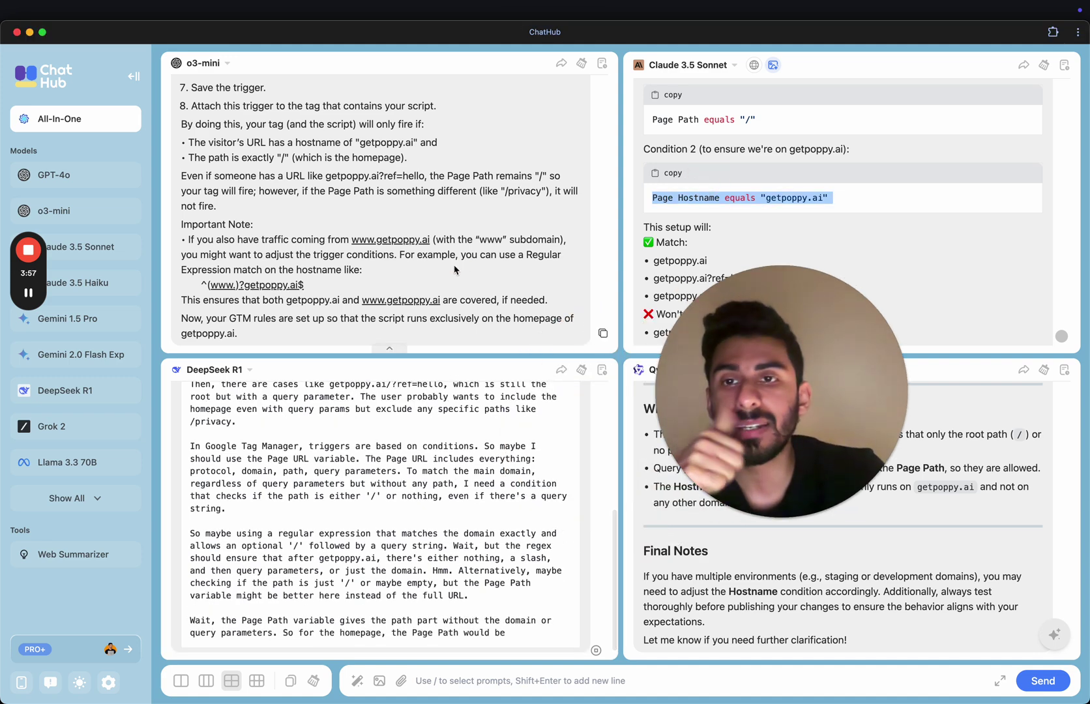
pyautogui.scroll(3, 455, 270)
pyautogui.click(289, 196)
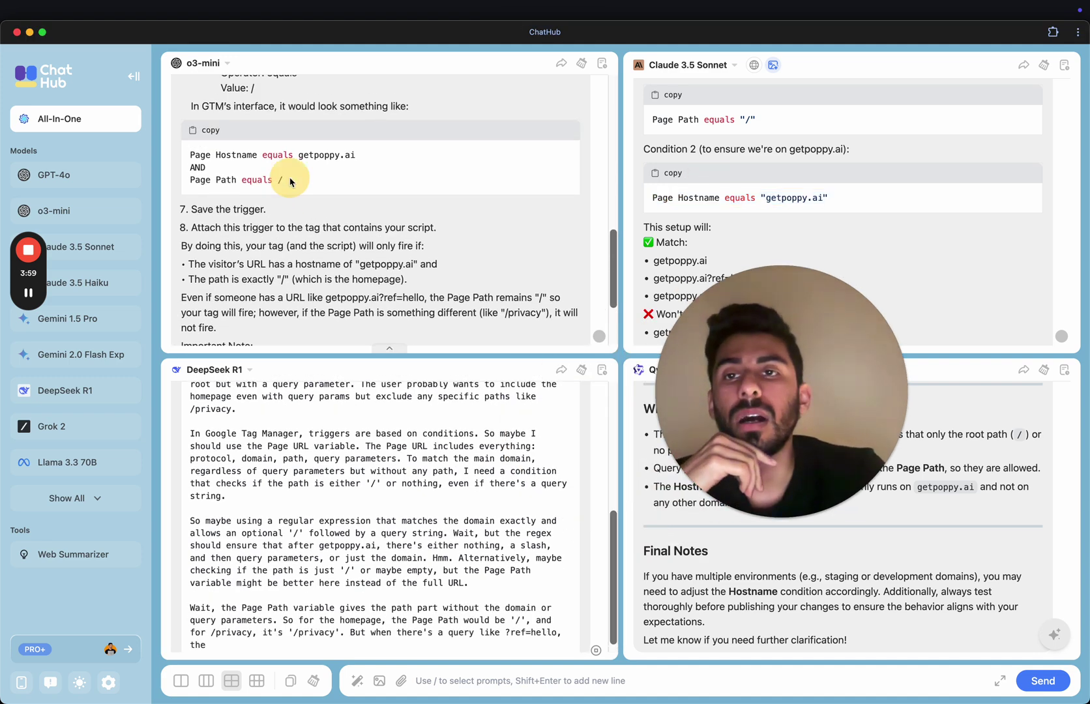
pyautogui.moveTo(291, 182); pyautogui.dragTo(191, 150)
pyautogui.click(354, 187)
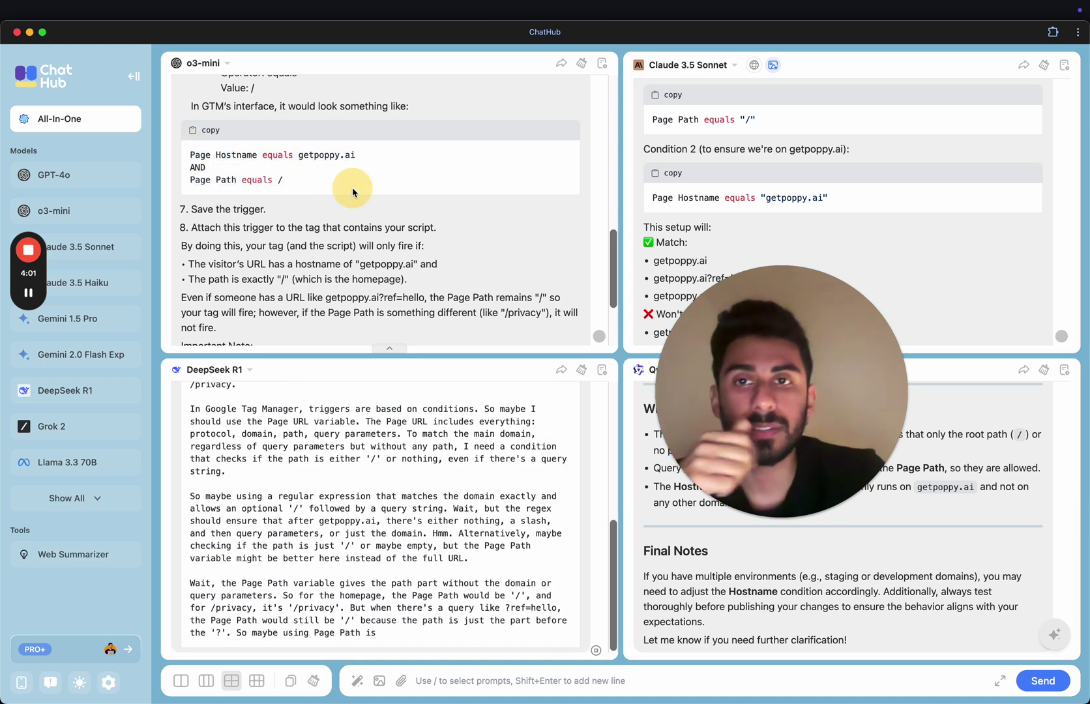
pyautogui.click(752, 500)
pyautogui.scroll(5, 752, 500)
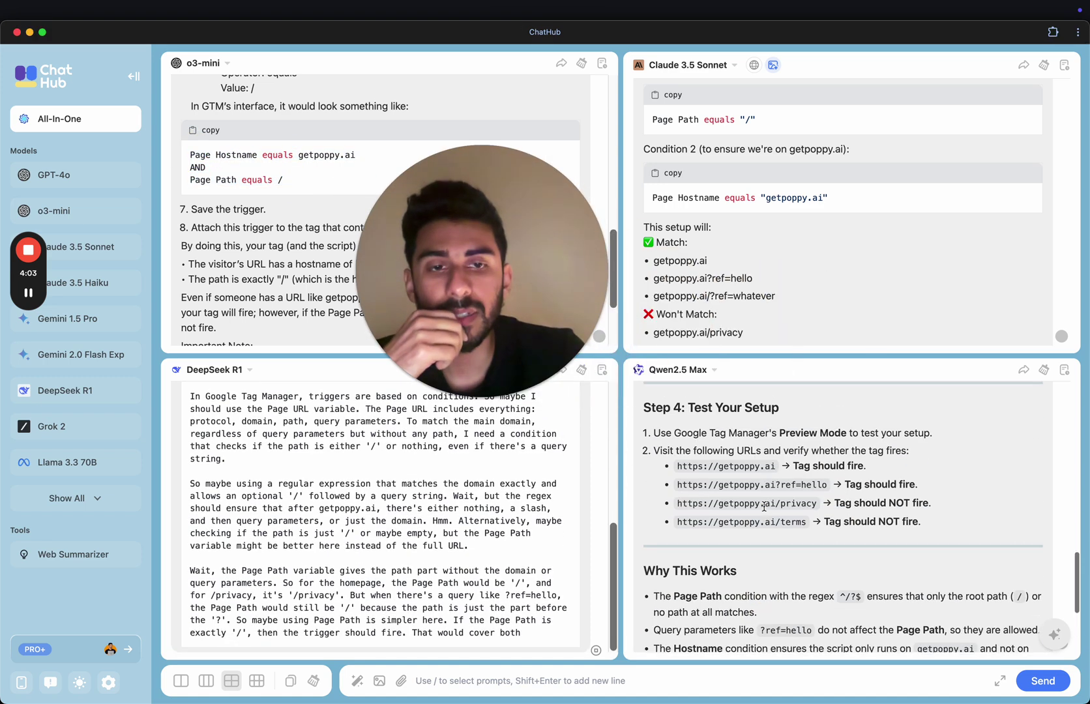
pyautogui.scroll(2, 753, 508)
pyautogui.scroll(-8, 753, 508)
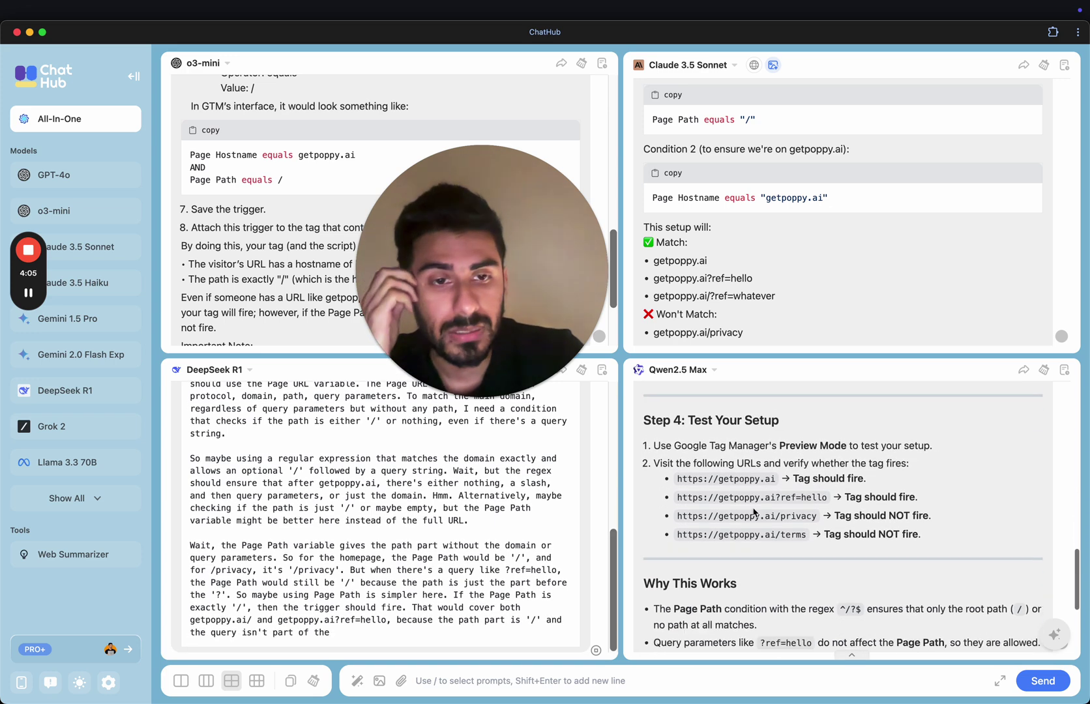
pyautogui.scroll(15, 753, 512)
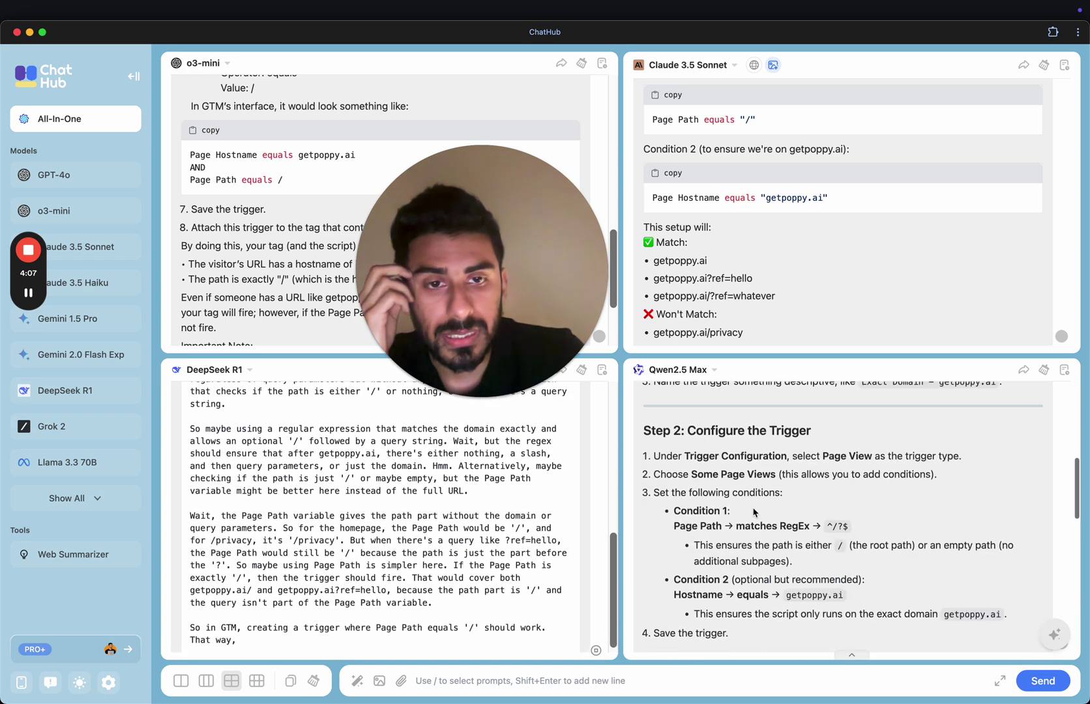
pyautogui.scroll(-3, 753, 508)
pyautogui.scroll(3, 753, 508)
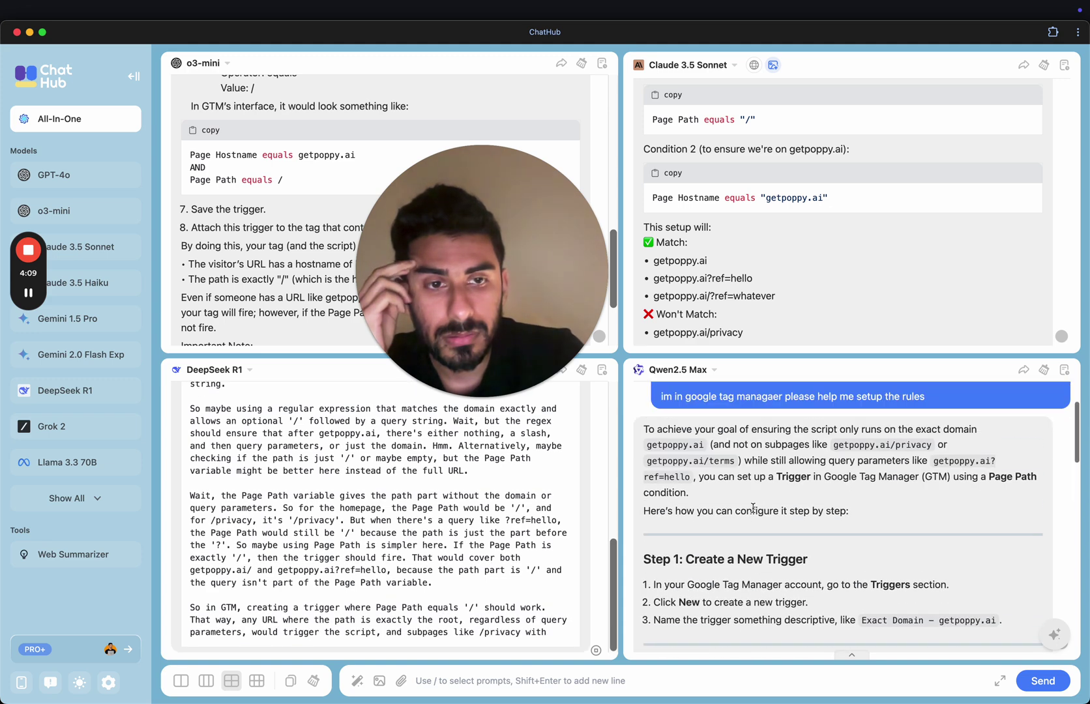
pyautogui.scroll(-8, 754, 512)
pyautogui.scroll(3, 755, 513)
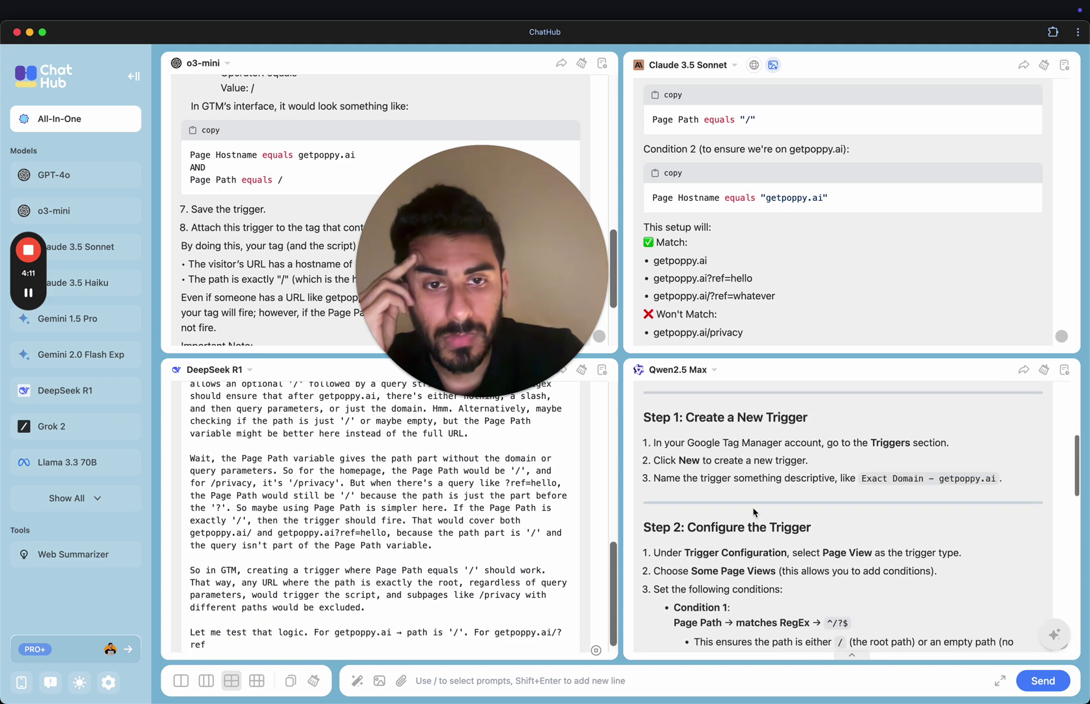
pyautogui.scroll(-2, 816, 477)
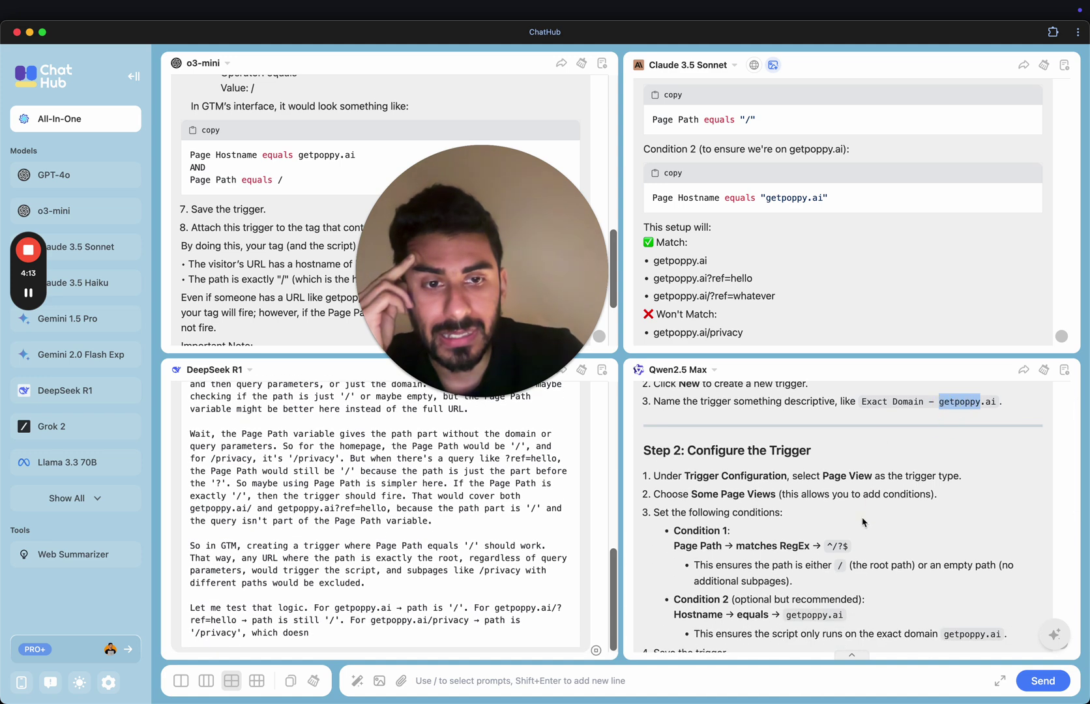
pyautogui.scroll(-1, 863, 522)
pyautogui.scroll(-1, 815, 528)
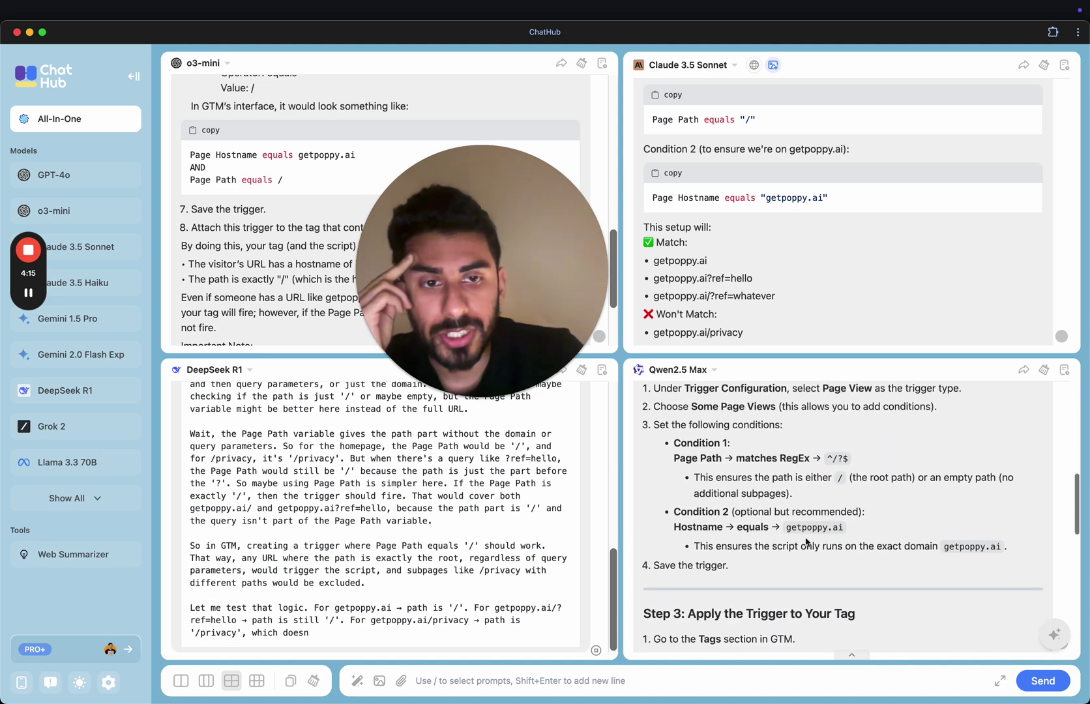
pyautogui.scroll(-2, 811, 495)
pyautogui.rightClick(482, 502)
pyautogui.click(431, 547)
pyautogui.scroll(10, 502, 551)
pyautogui.scroll(-10, 502, 552)
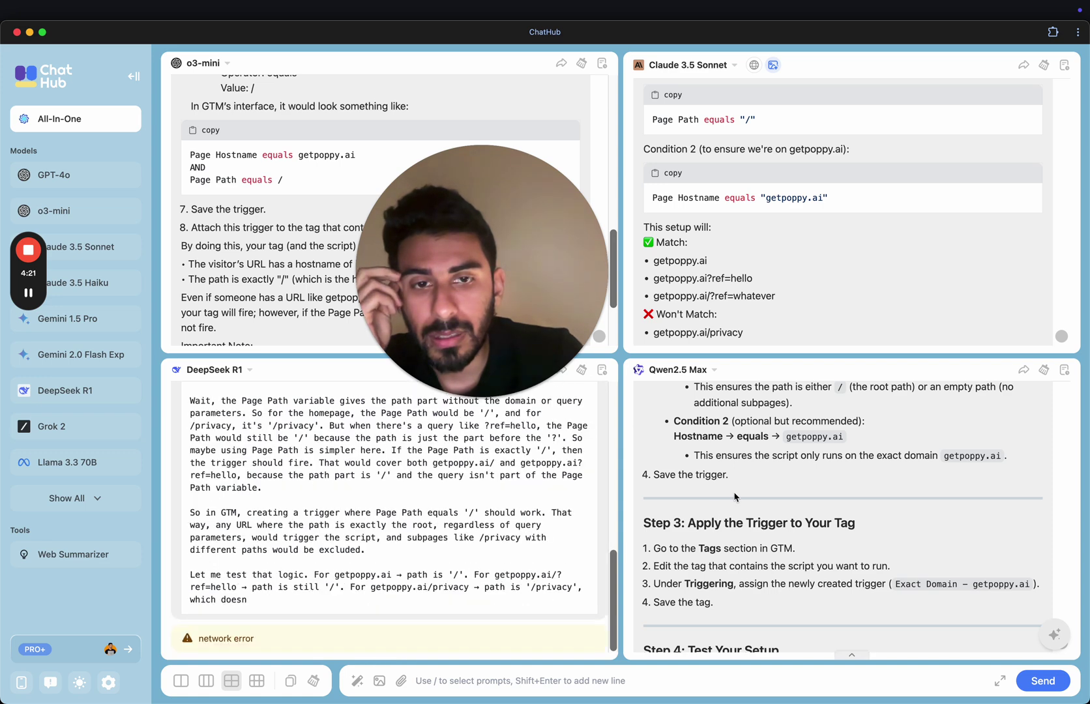
# Step: Scroll the DeepSeek R1 pane to its end to reveal the network error
pyautogui.scroll(-4, 735, 497)
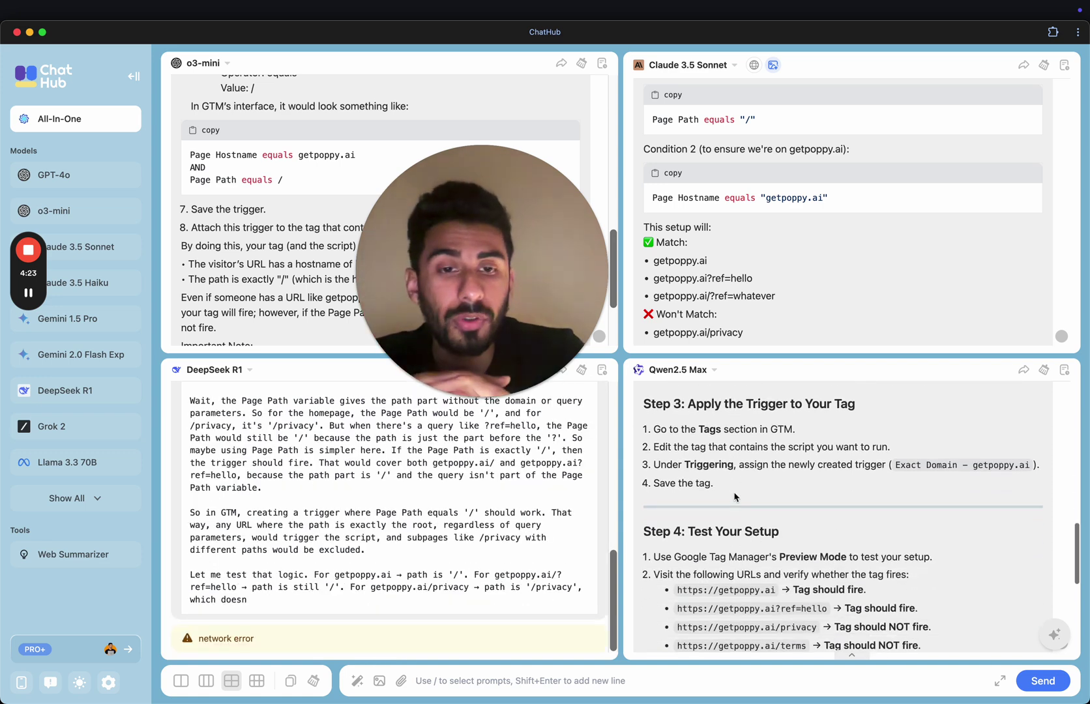
pyautogui.scroll(-6, 735, 497)
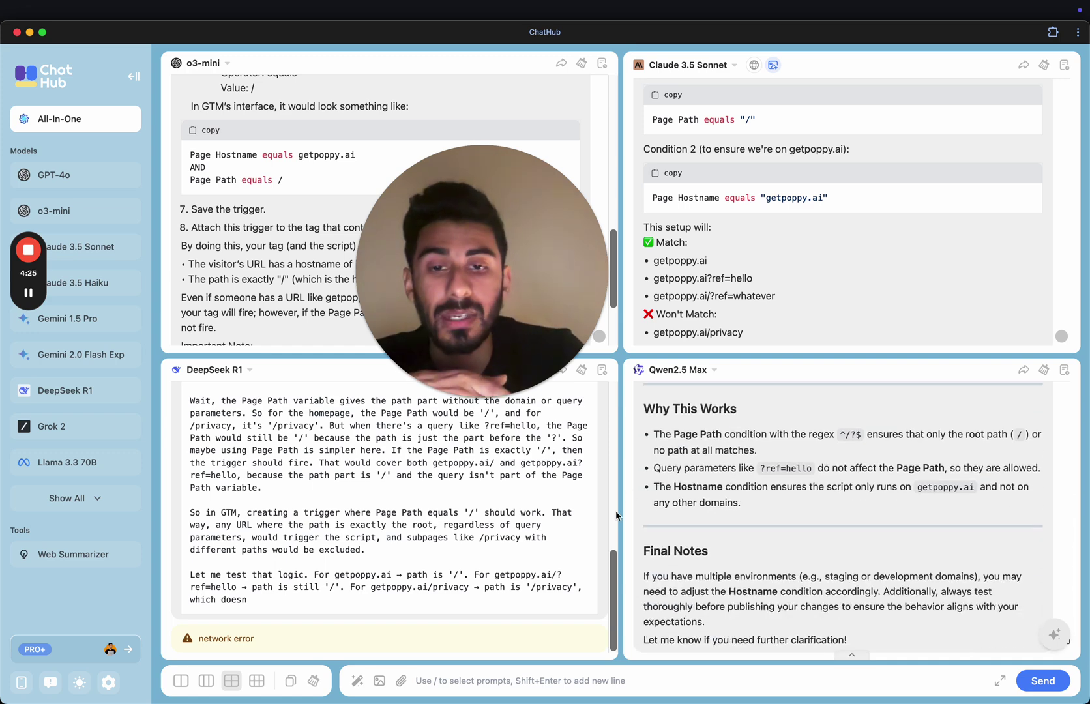
pyautogui.scroll(5, 398, 502)
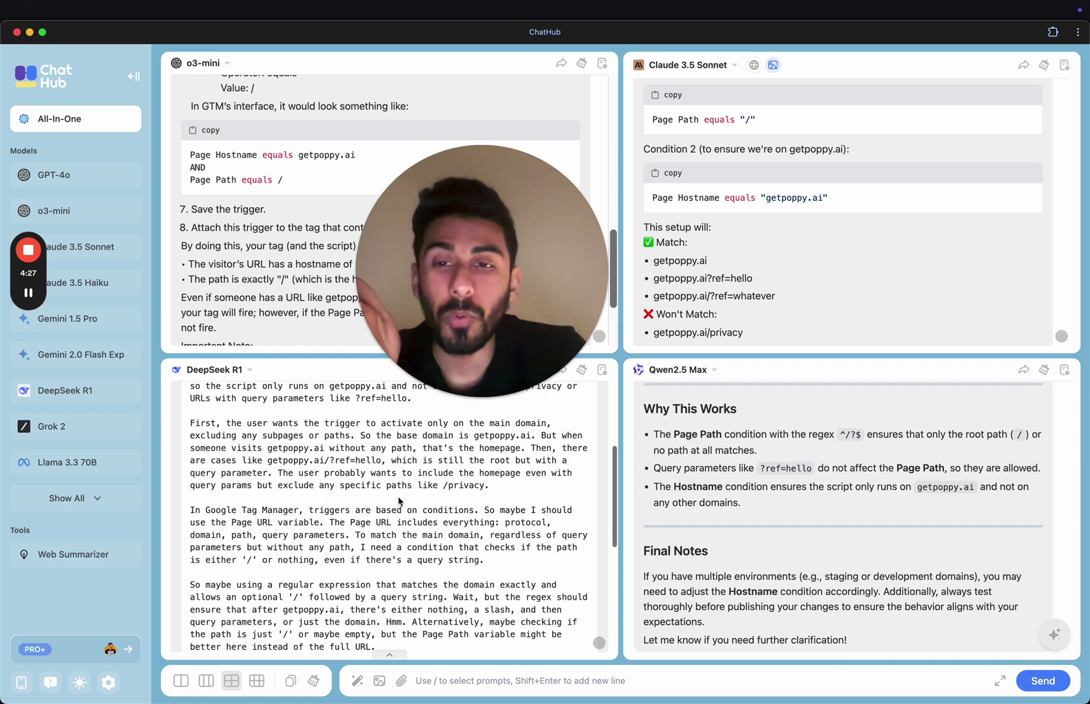
pyautogui.scroll(-5, 361, 528)
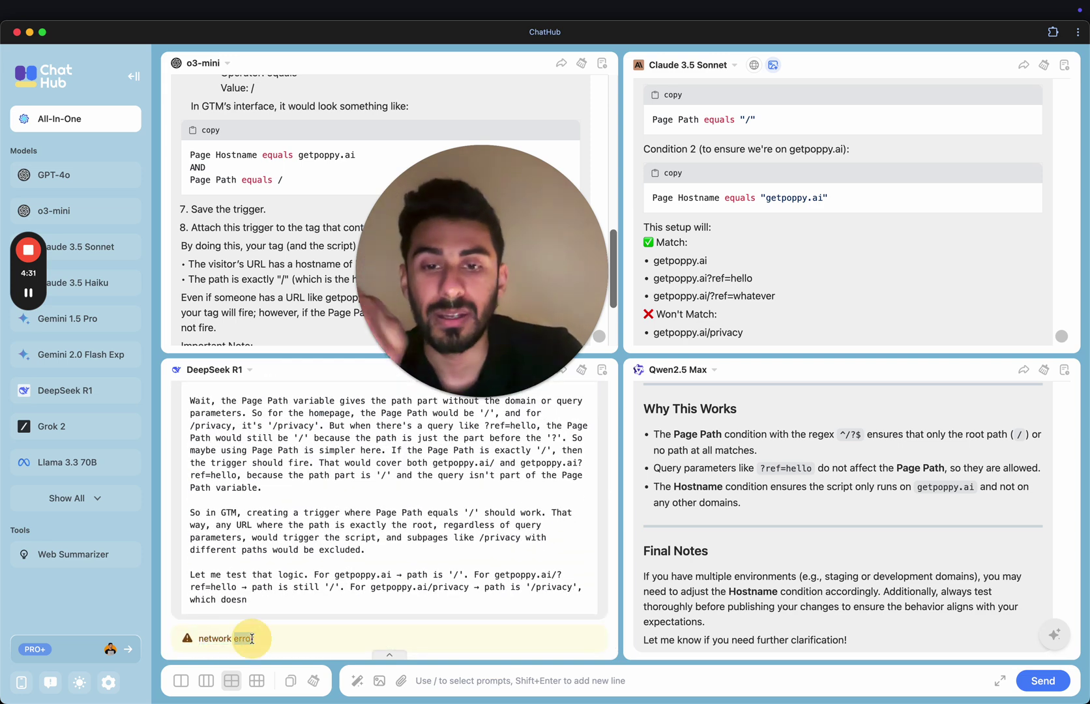
pyautogui.scroll(10, 295, 541)
pyautogui.scroll(-10, 295, 543)
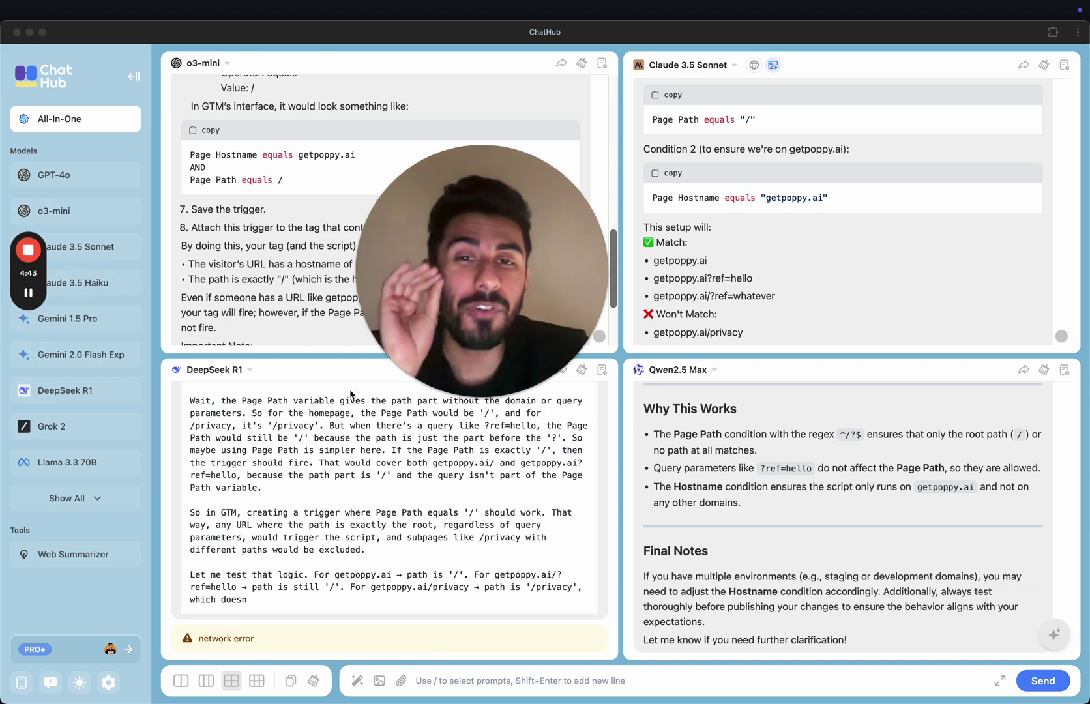
# Step: Recall the previous prompt into the message box, then clear it again
pyautogui.click(424, 608)
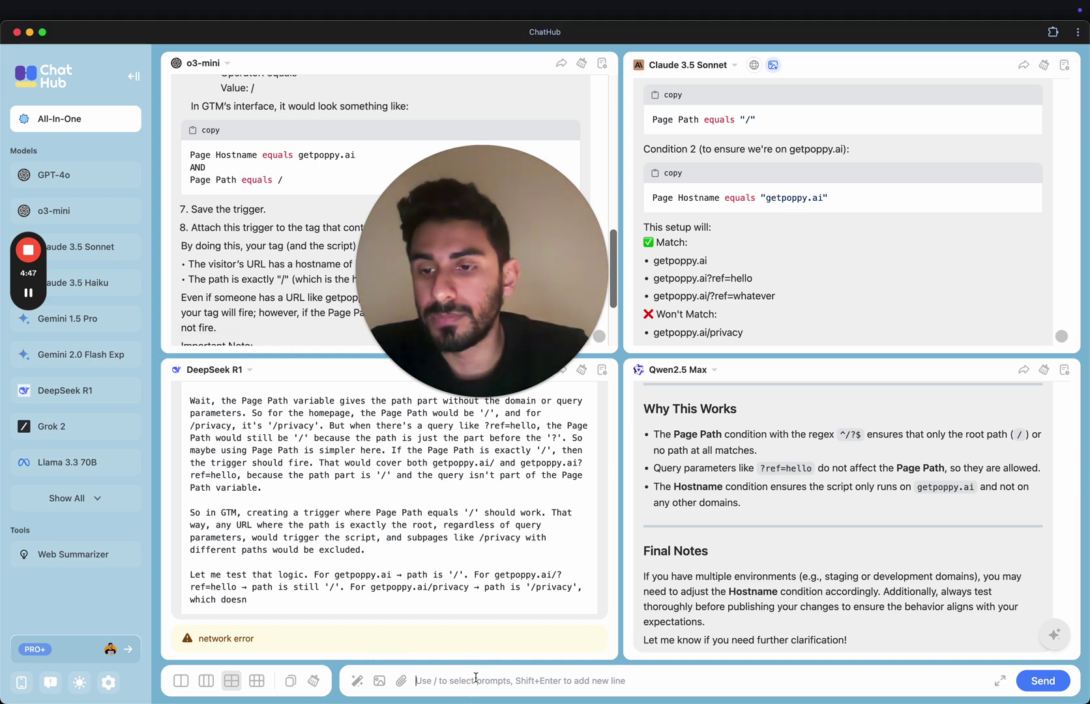
pyautogui.press('Up')
pyautogui.press('Down')
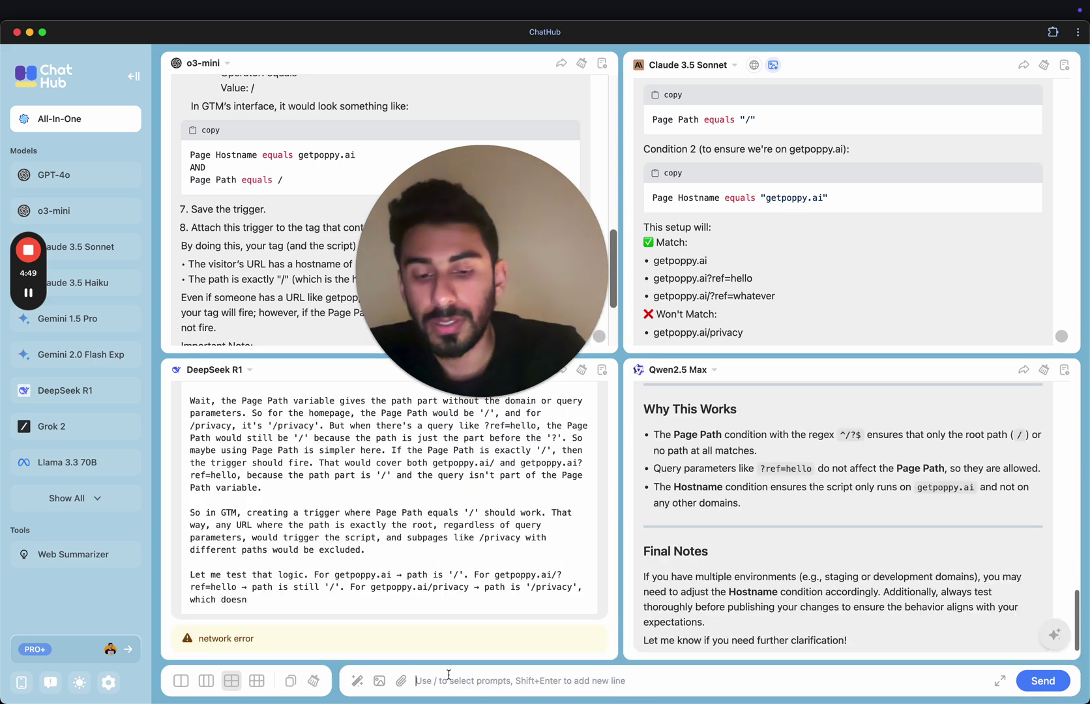
# Step: Reload ChatHub and resend the recalled GTM question to all four models
pyautogui.press('super+r')
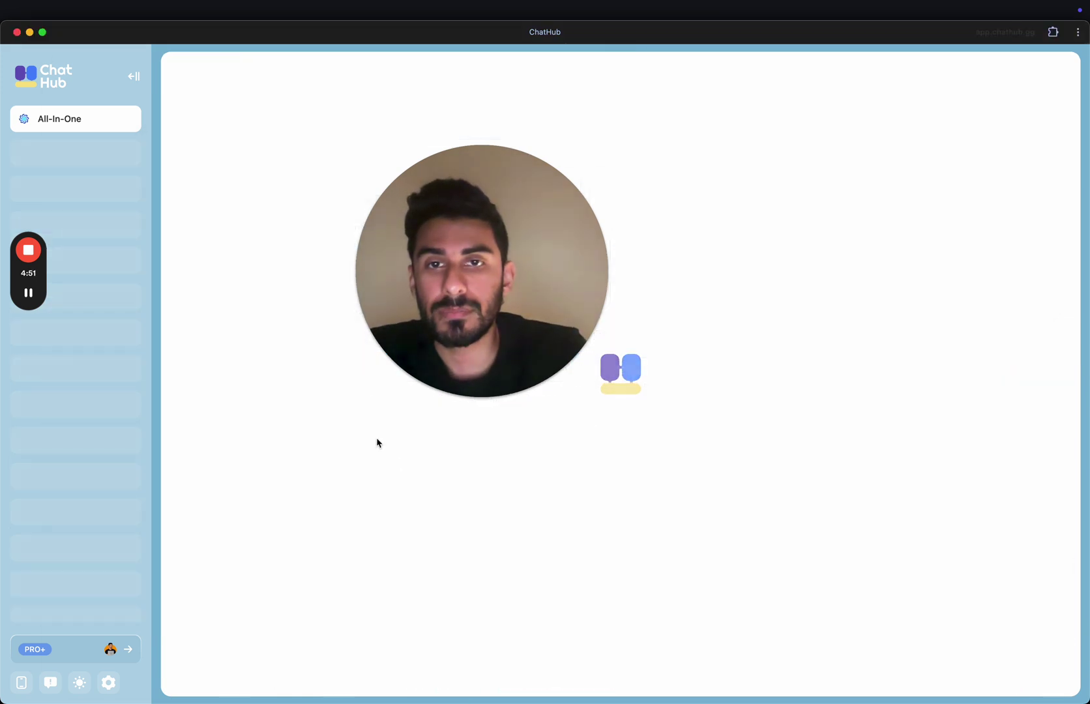
pyautogui.moveTo(555, 298); pyautogui.dragTo(939, 223)
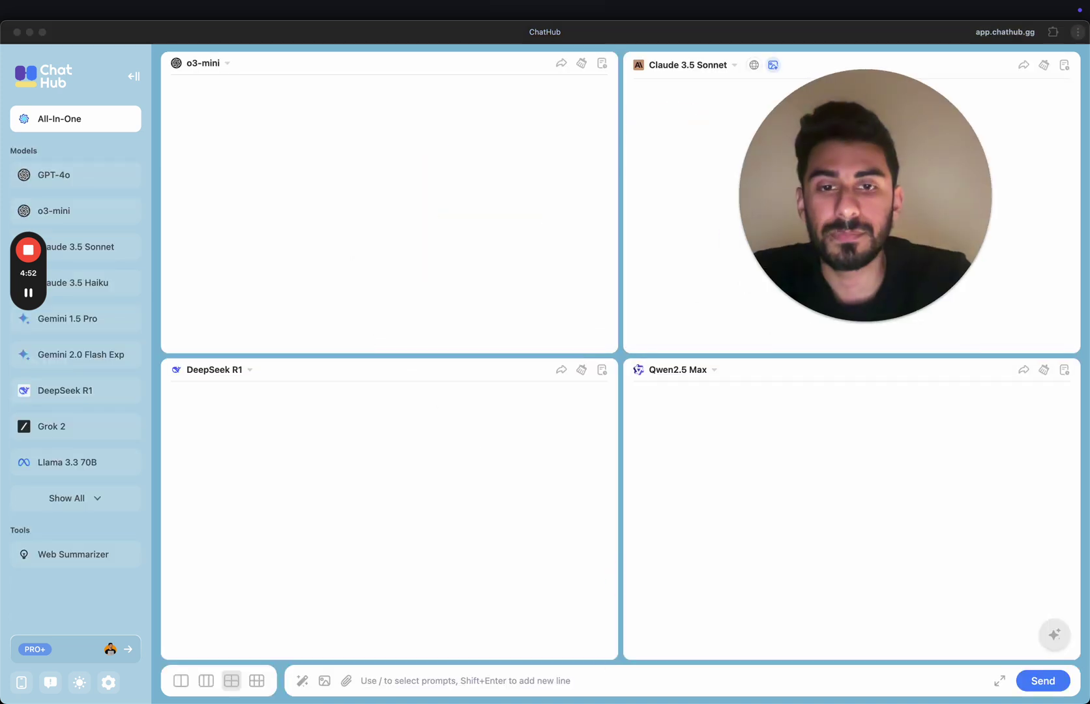
pyautogui.click(528, 682)
pyautogui.press('Up')
pyautogui.press('Return')
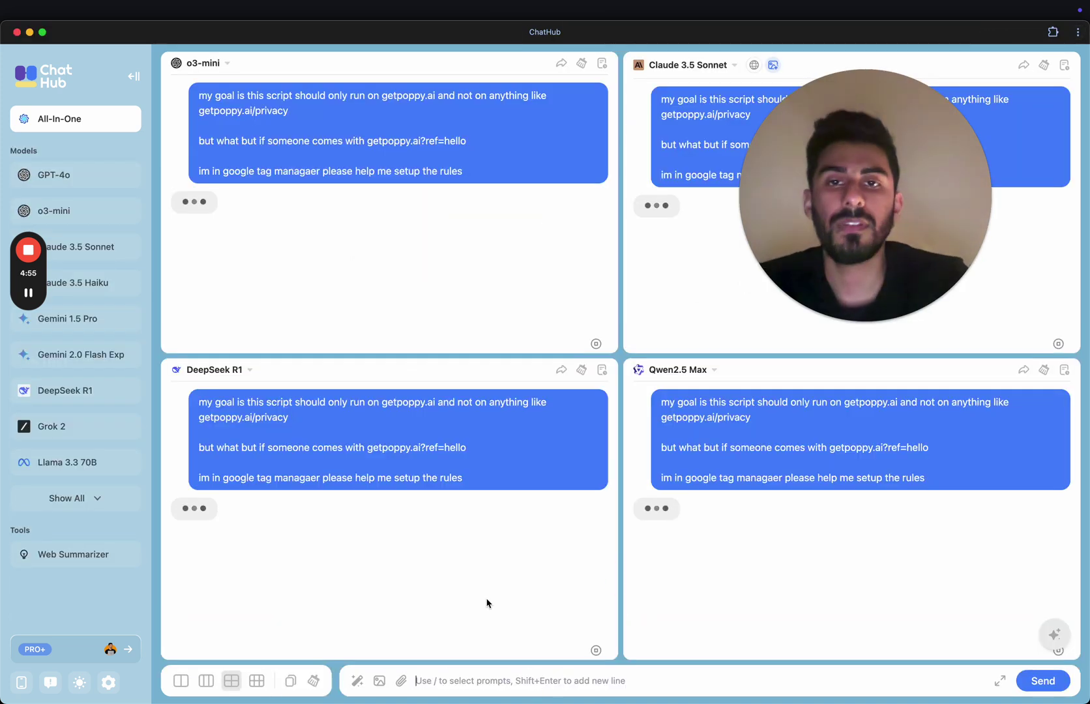
# Step: Drag and refocus the ChatHub window while the new answers stream in
pyautogui.click(867, 199)
pyautogui.moveTo(868, 198); pyautogui.dragTo(460, 192)
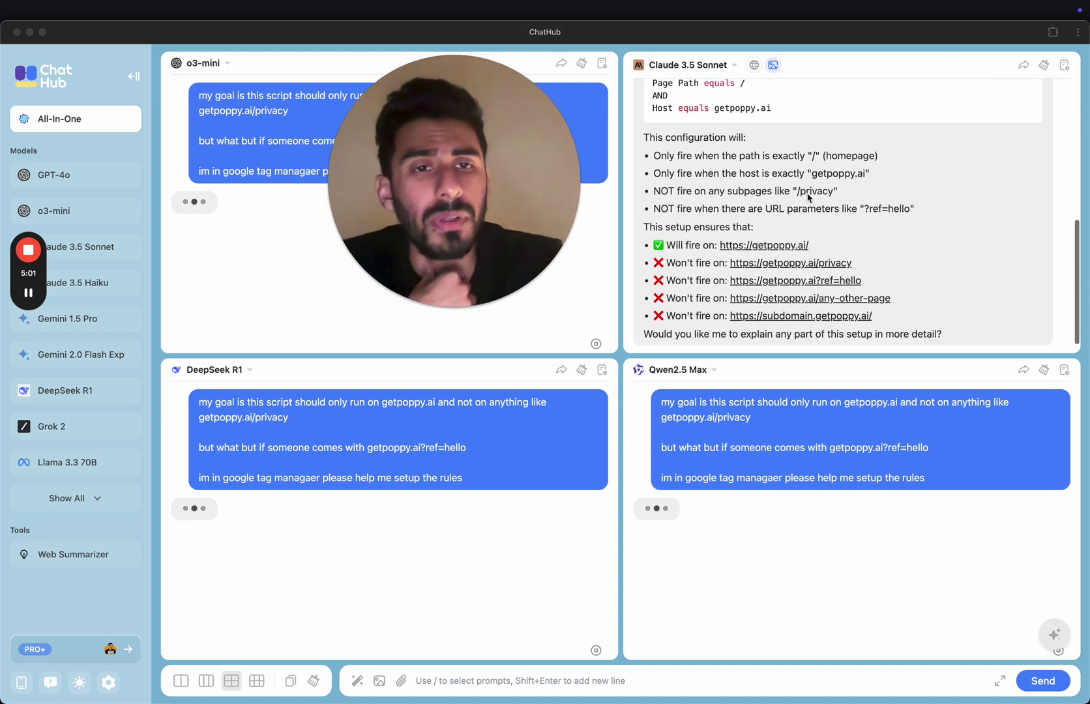
pyautogui.click(800, 193)
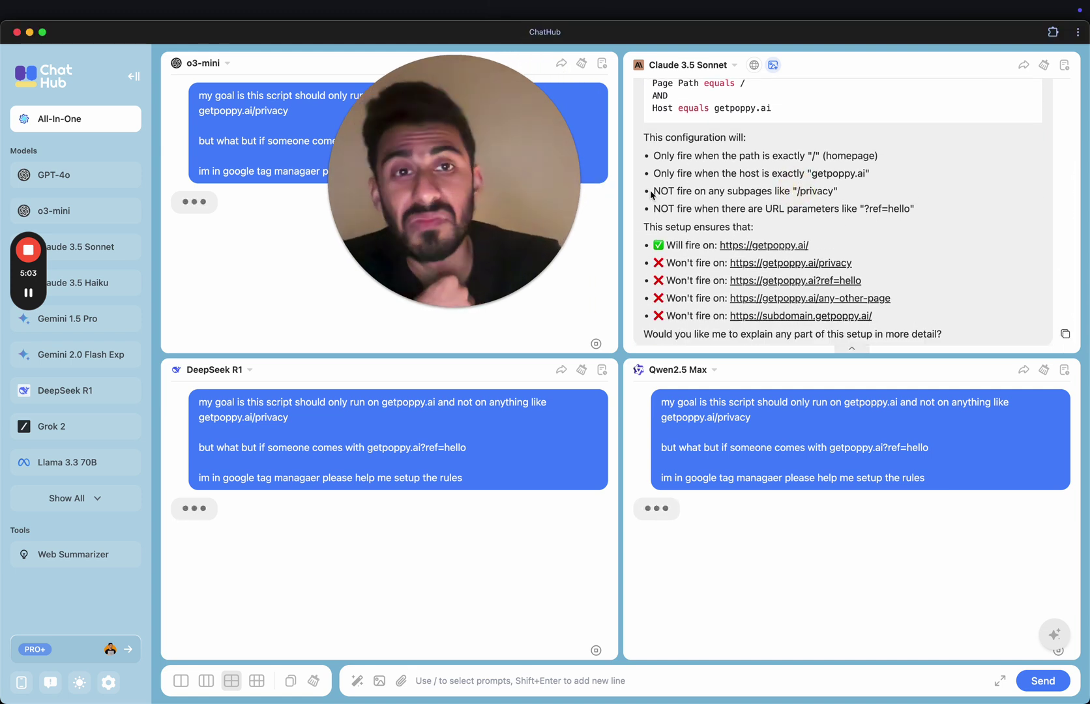
pyautogui.moveTo(464, 208); pyautogui.dragTo(649, 204)
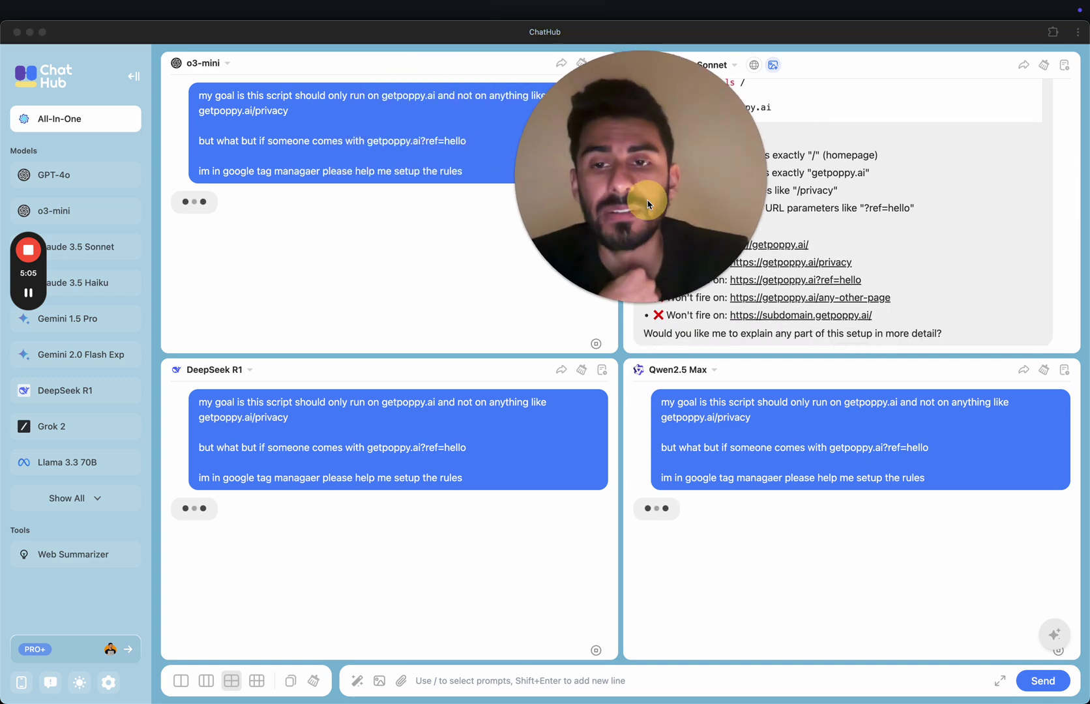
pyautogui.click(312, 265)
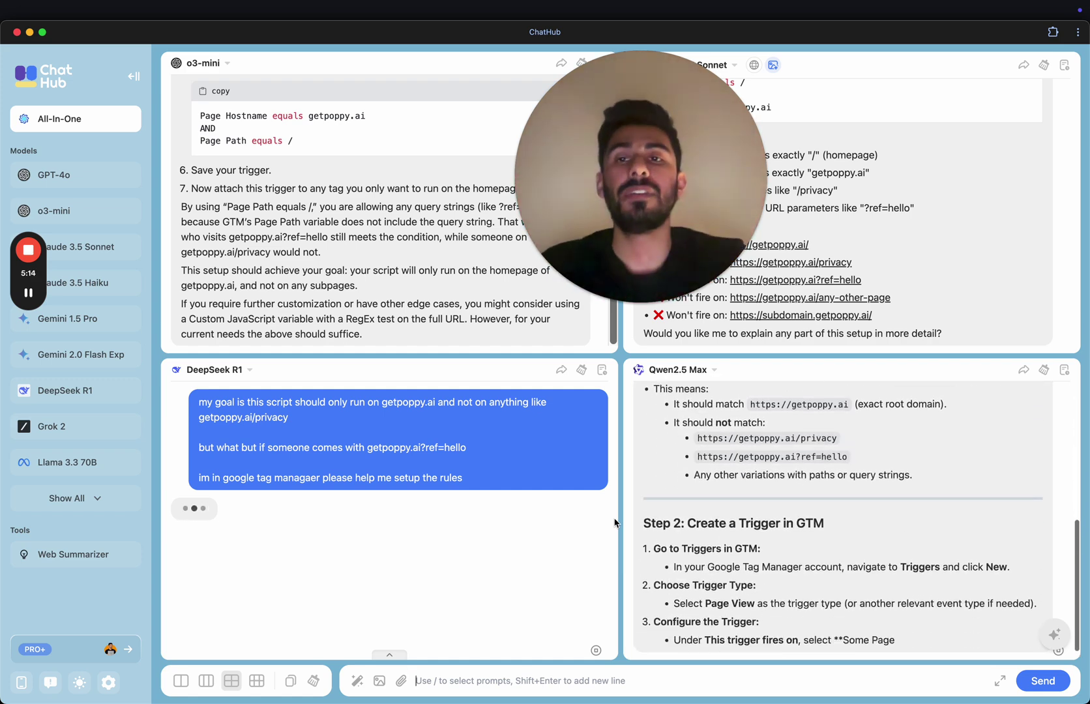
# Step: Switch from the comparison to the DeepSeek web chat showing the answered 'test' message
pyautogui.scroll(5, 373, 231)
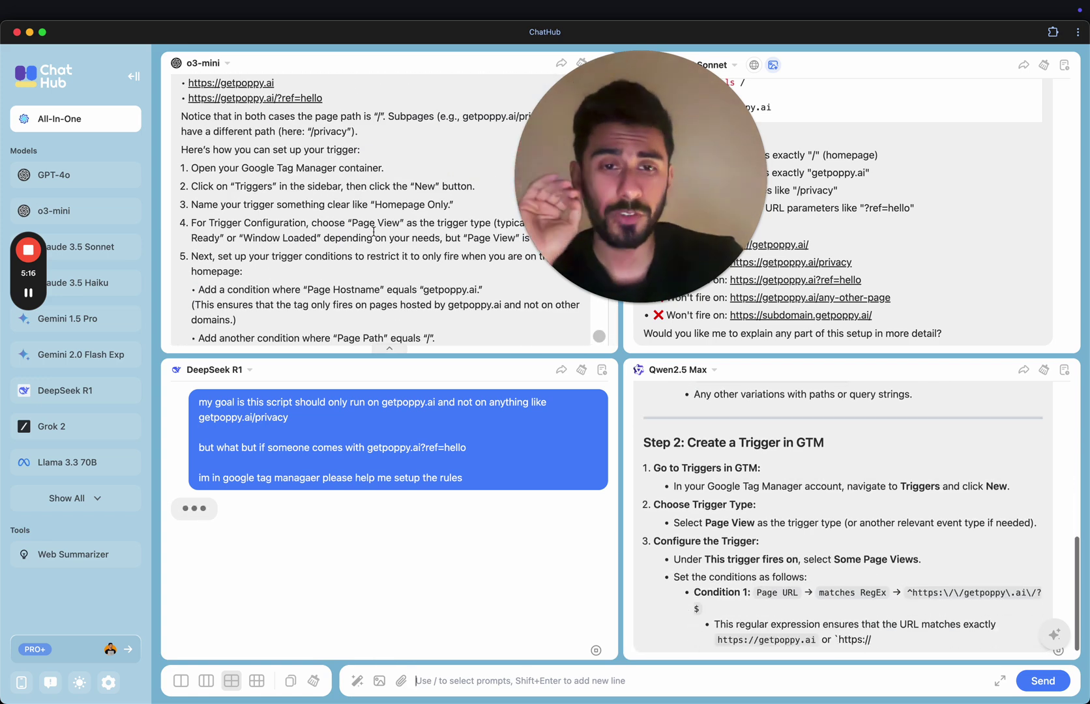
pyautogui.moveTo(748, 207); pyautogui.dragTo(585, 213)
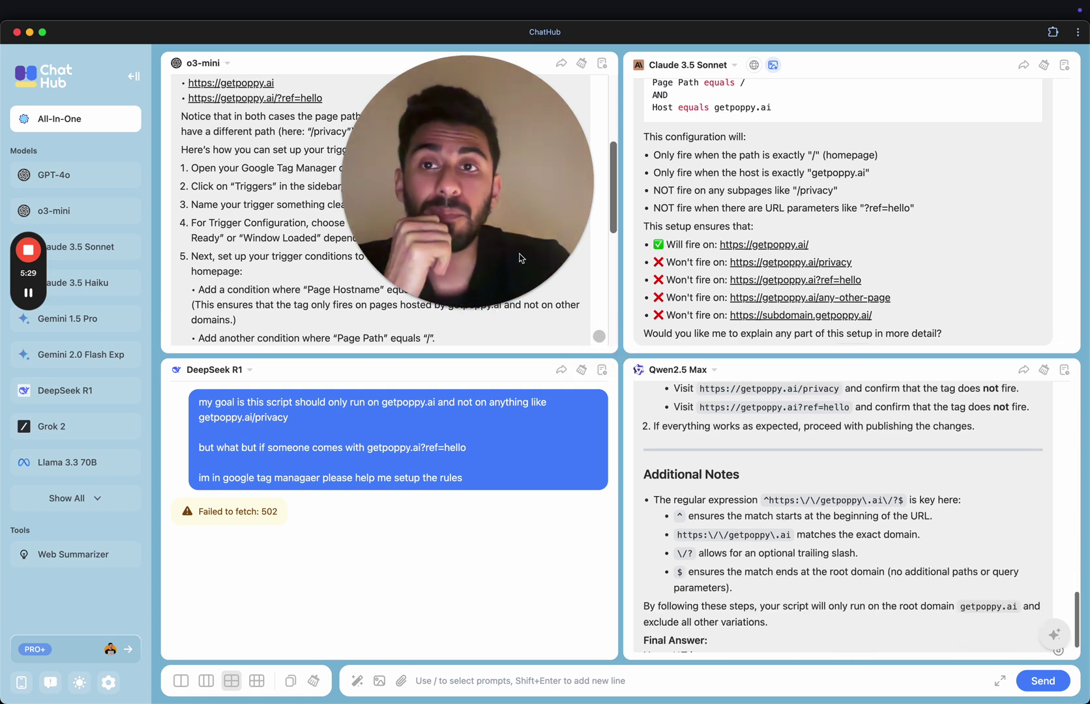
pyautogui.moveTo(498, 228)
pyautogui.mouseDown()
pyautogui.moveTo(527, 260)
pyautogui.moveTo(508, 237)
pyautogui.mouseUp()
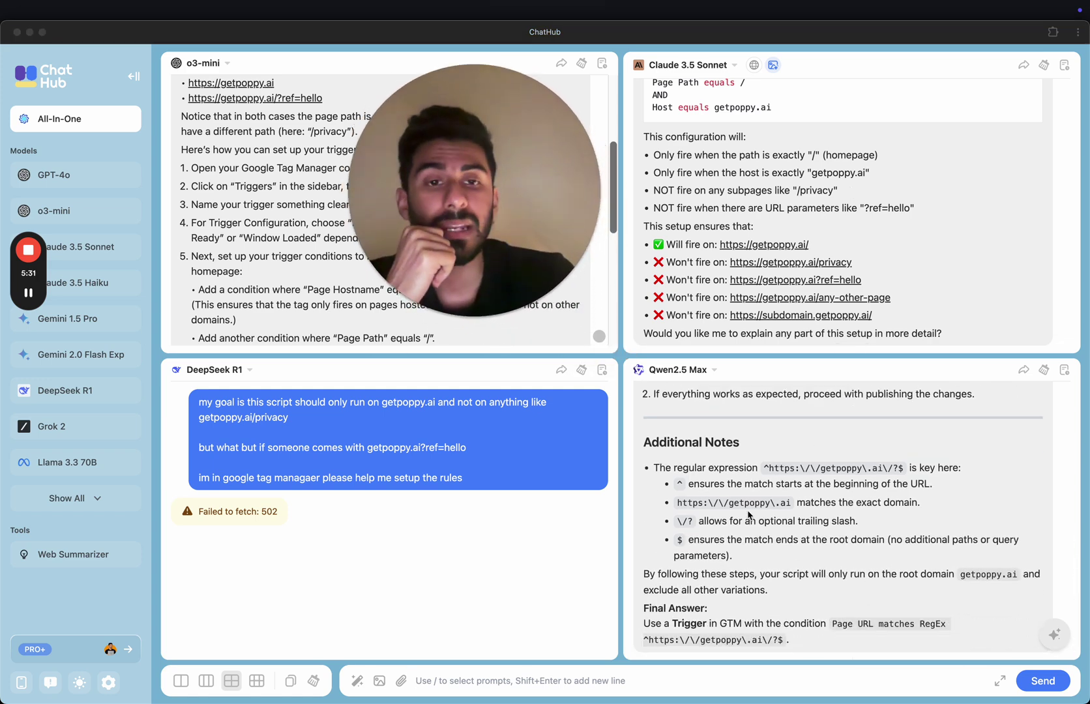
pyautogui.scroll(10, 649, 516)
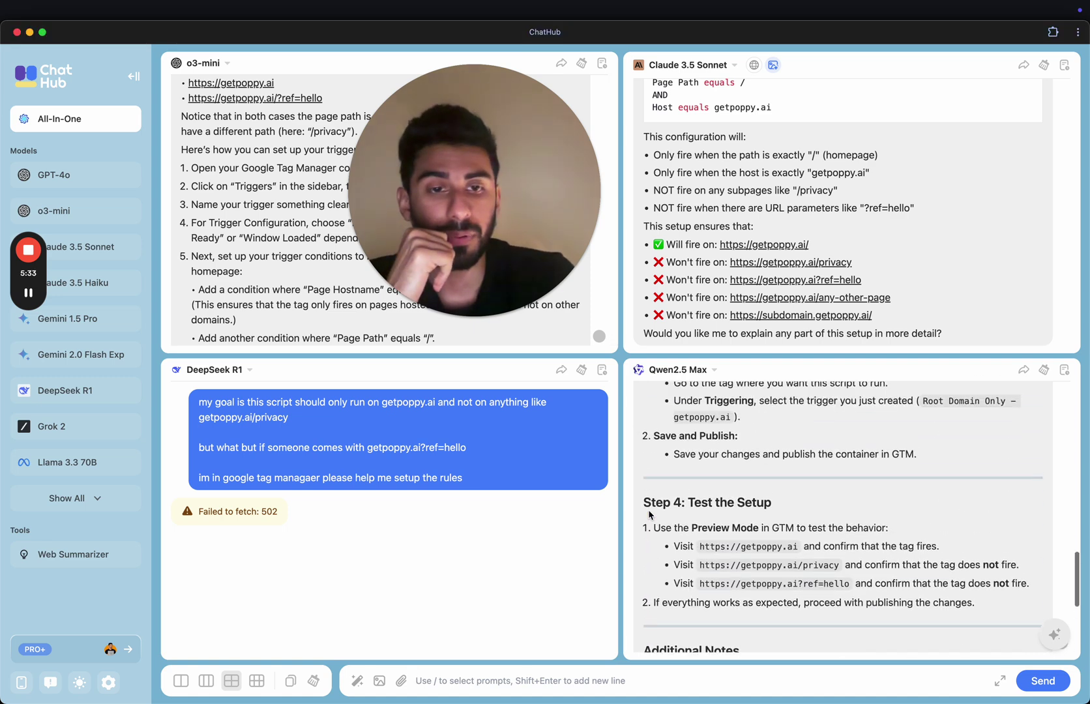
pyautogui.scroll(10, 649, 515)
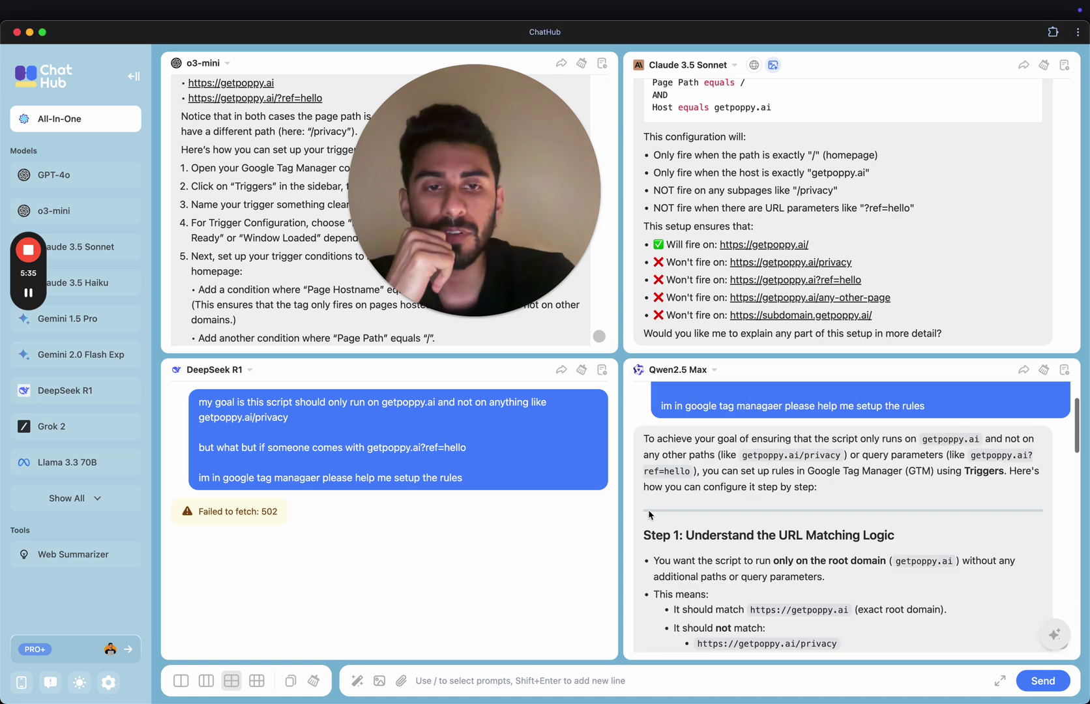
pyautogui.scroll(-10, 649, 515)
pyautogui.click(417, 532)
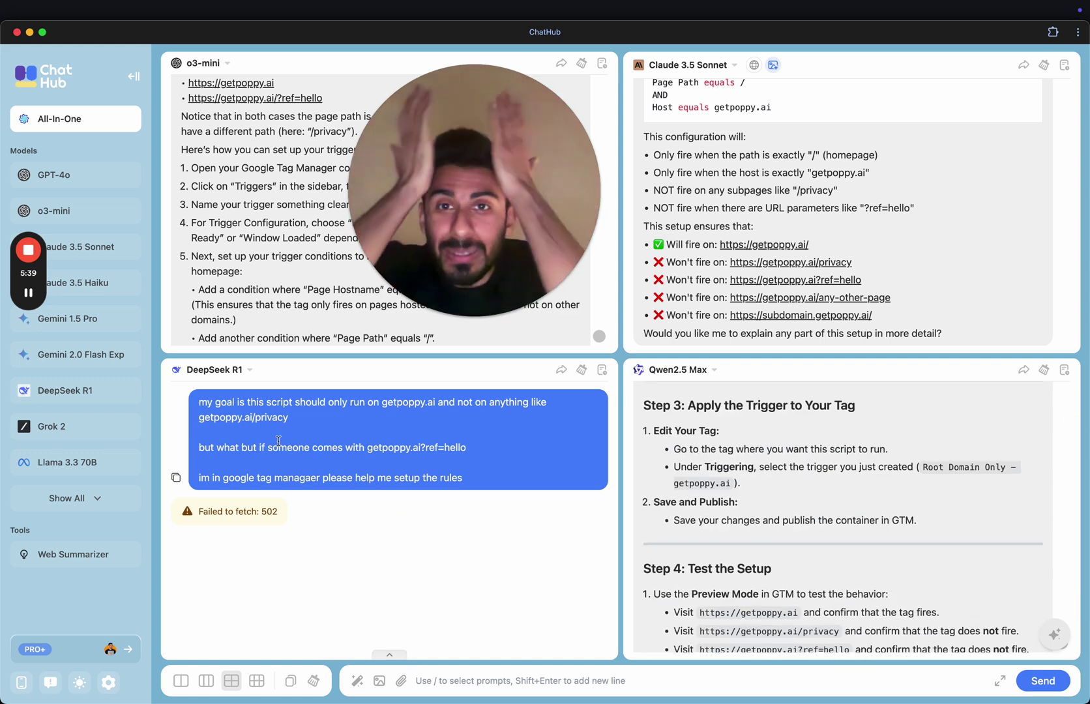
pyautogui.click(28, 294)
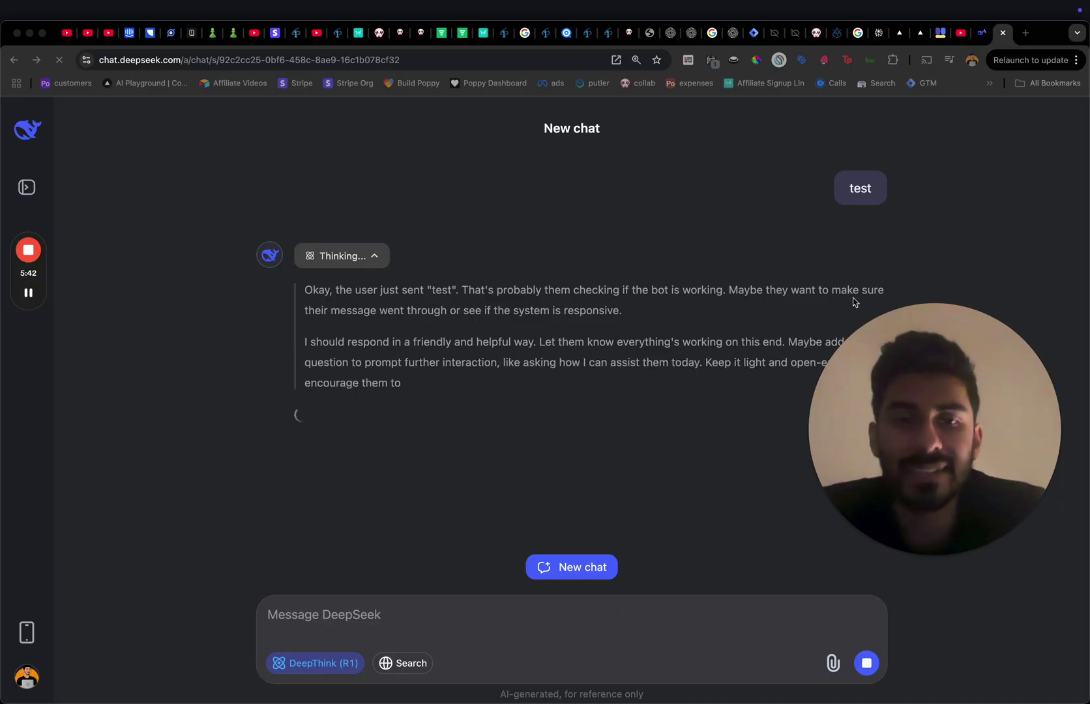
pyautogui.moveTo(927, 366); pyautogui.dragTo(941, 295)
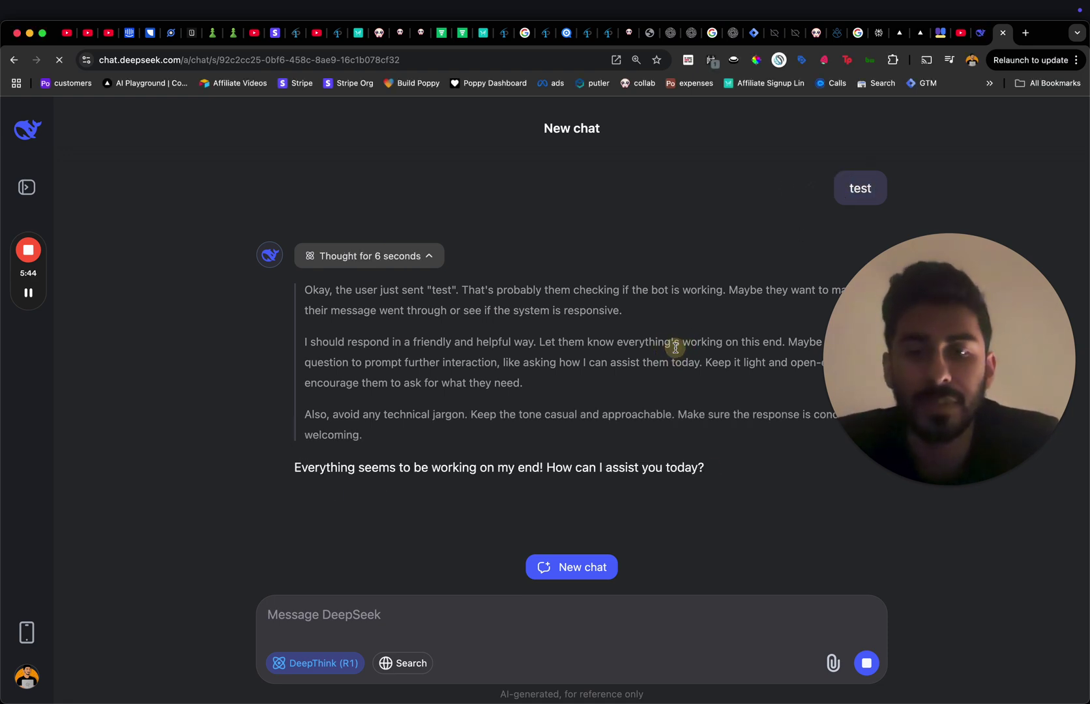
# Step: Select DeepSeek's reasoning paragraphs and reply to the test message
pyautogui.click(320, 353)
pyautogui.moveTo(305, 292); pyautogui.dragTo(623, 445)
pyautogui.click(623, 450)
pyautogui.moveTo(395, 471); pyautogui.dragTo(620, 467)
pyautogui.click(655, 466)
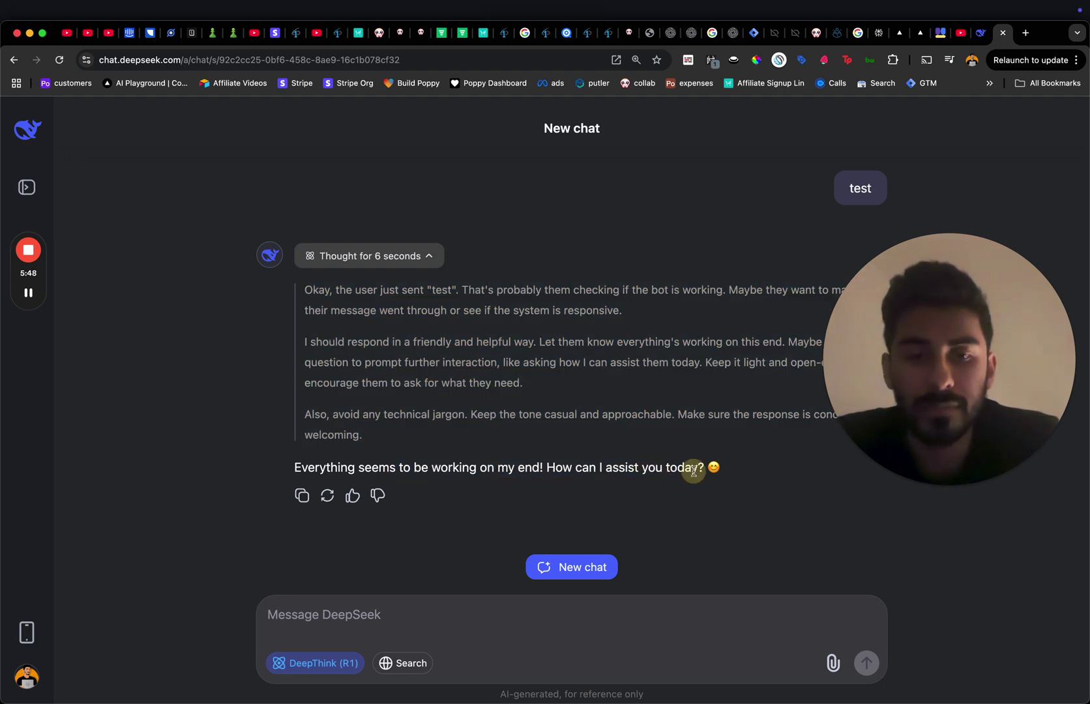
pyautogui.moveTo(692, 470); pyautogui.dragTo(355, 482)
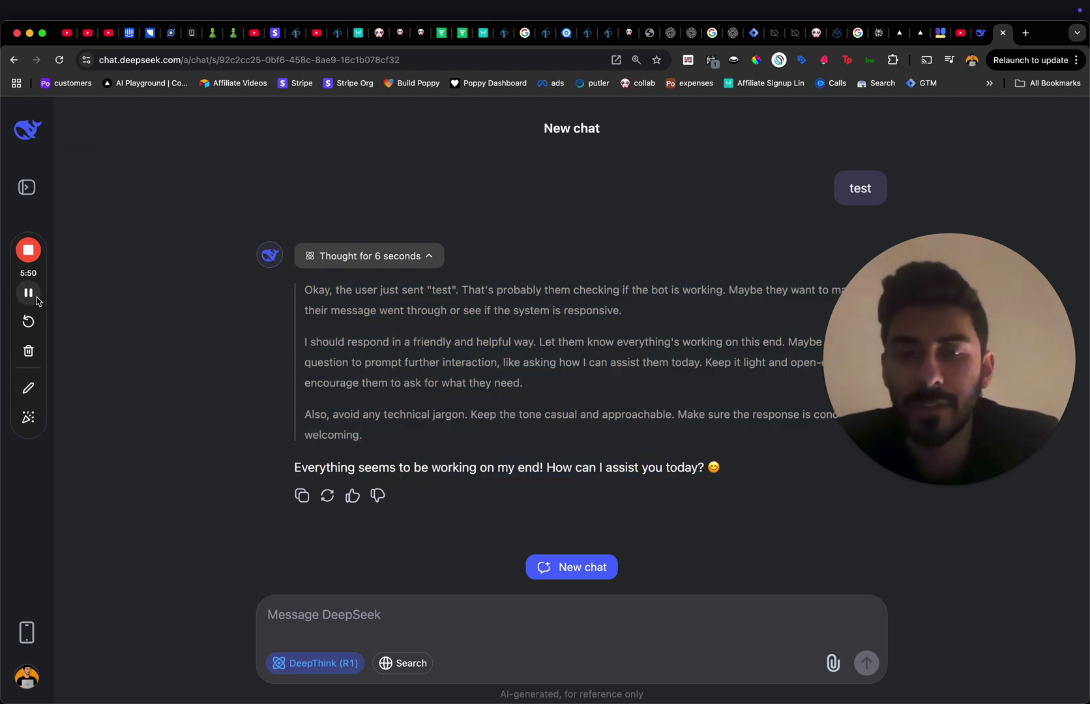
# Step: Close the DeepSeek chat and 503 maintenance tabs, then return to ChatHub
pyautogui.press('super+w')
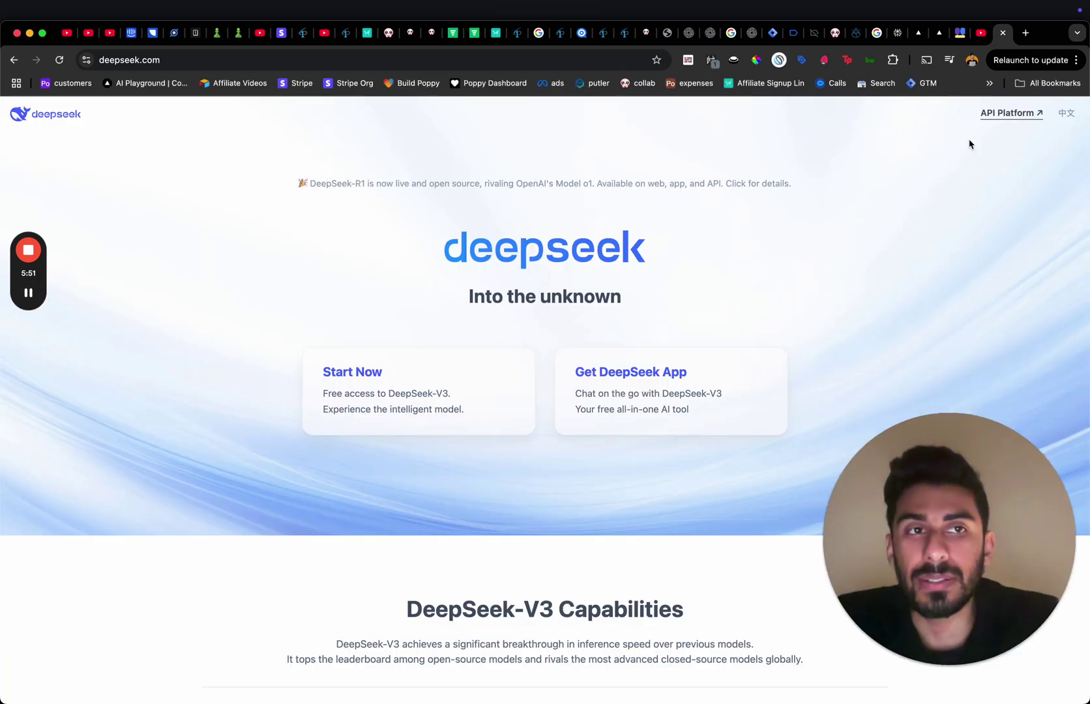
pyautogui.click(1021, 117)
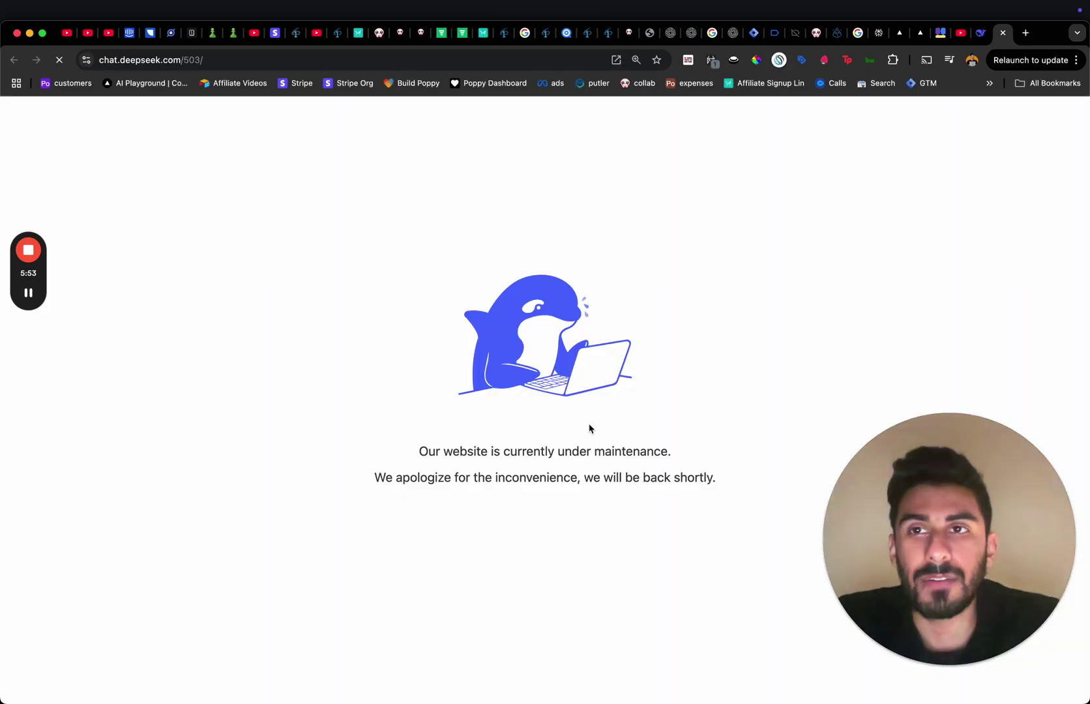
pyautogui.press('super+w')
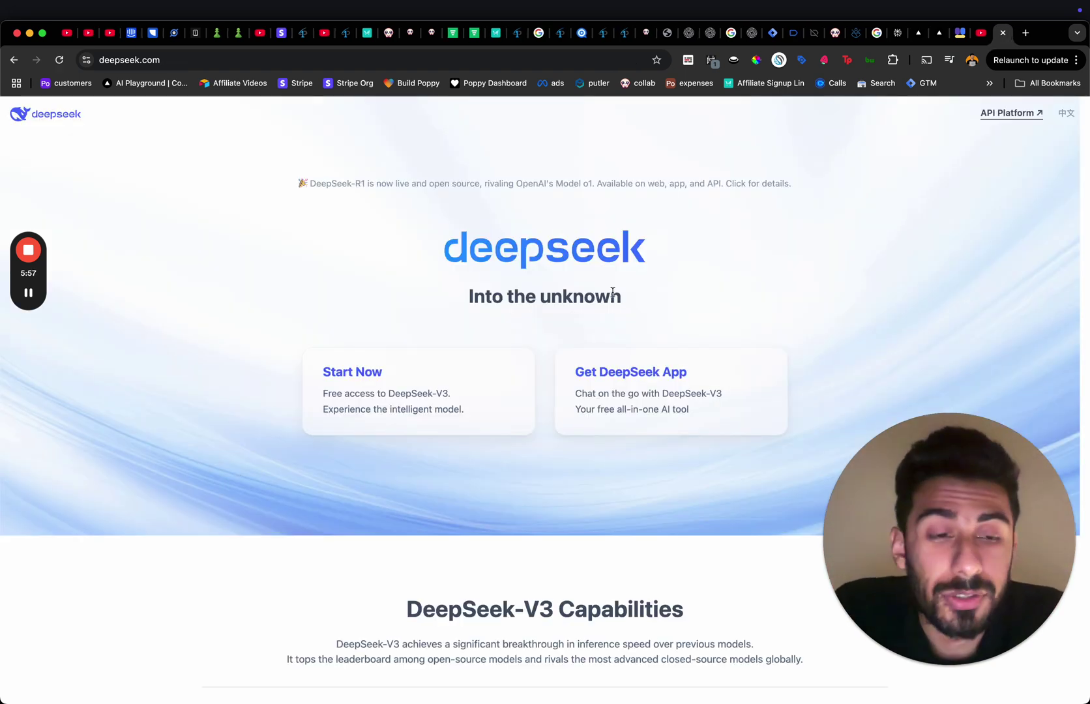
pyautogui.press('super+Tab')
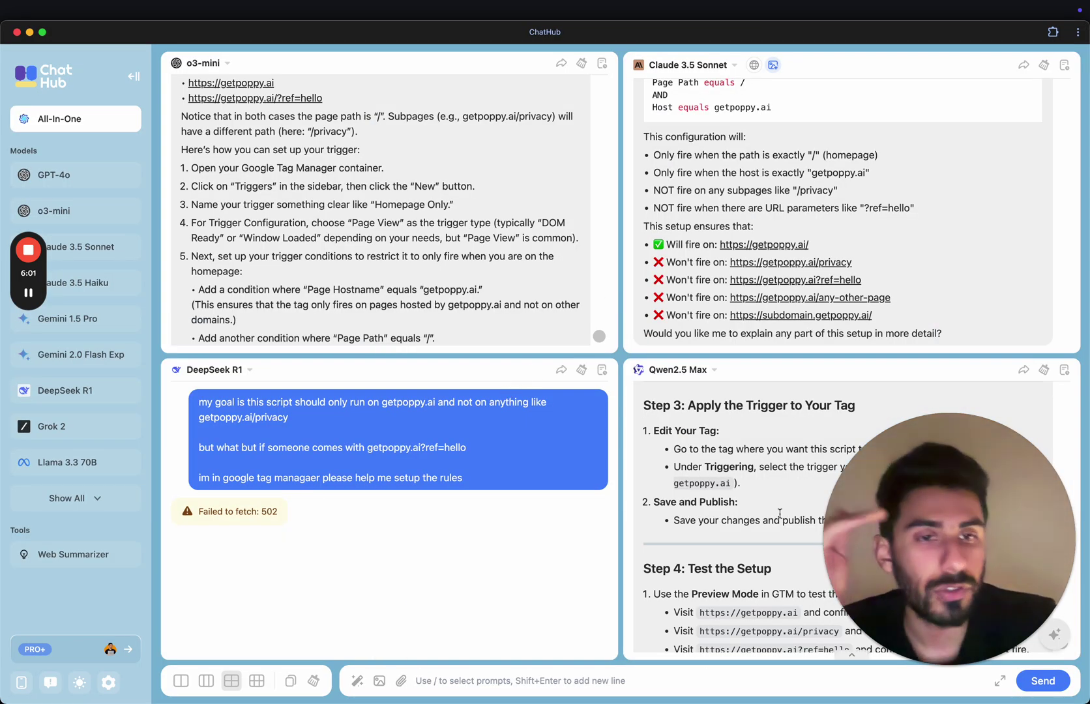
pyautogui.click(926, 547)
pyautogui.moveTo(926, 547); pyautogui.dragTo(873, 301)
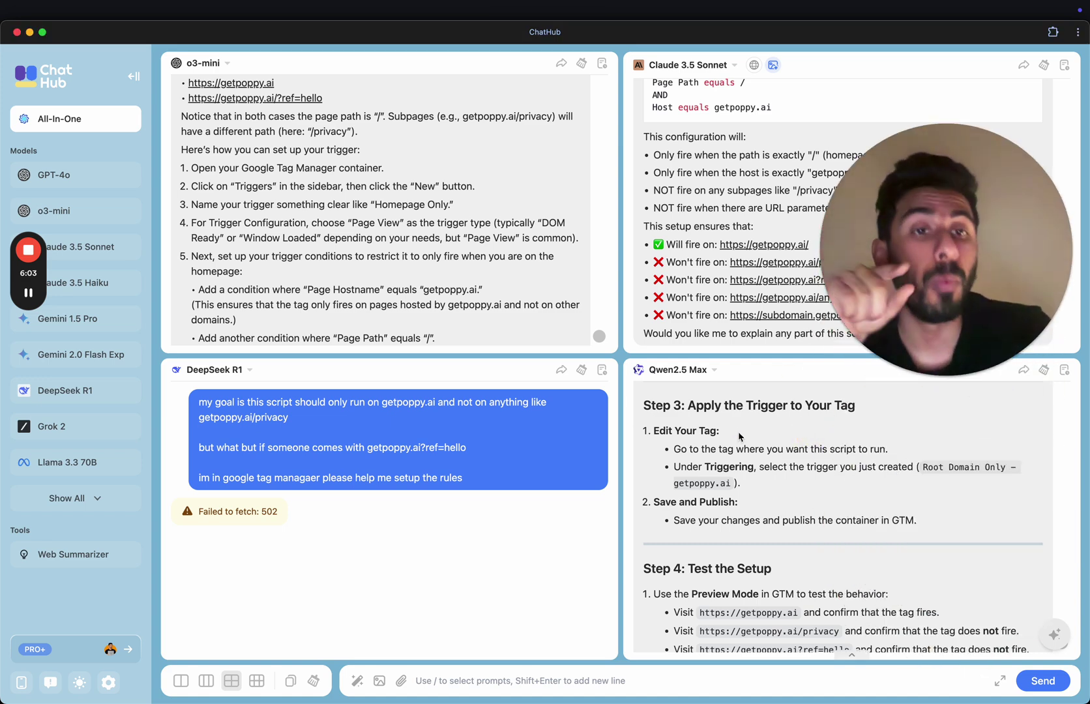
pyautogui.scroll(-10, 703, 434)
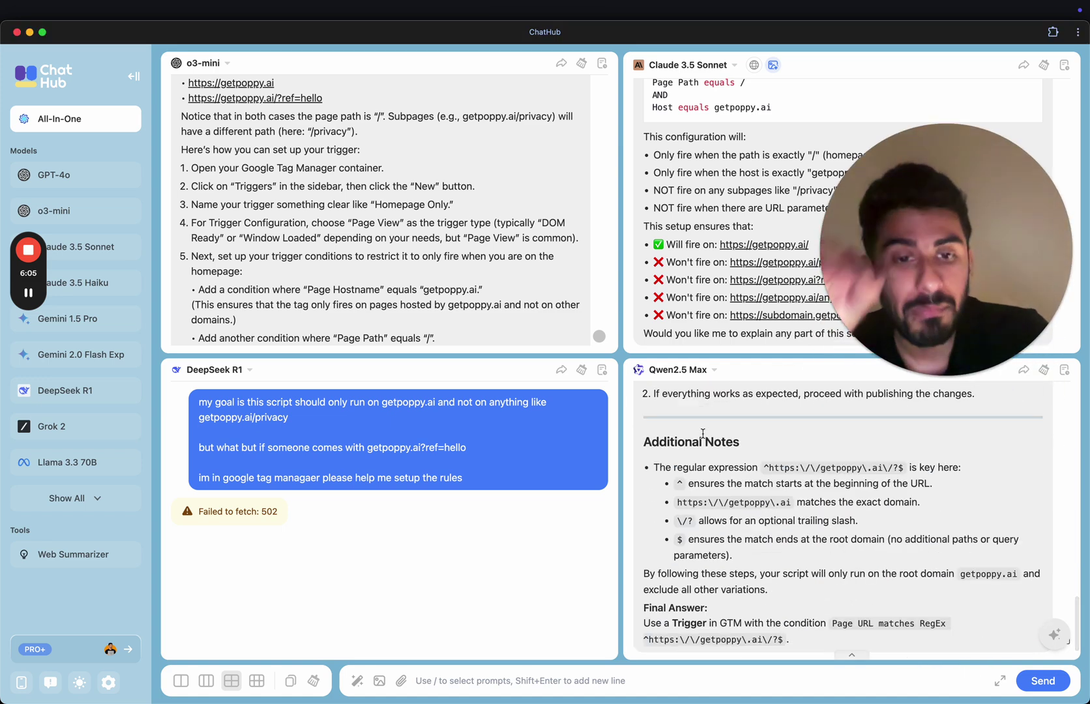
pyautogui.scroll(8, 711, 456)
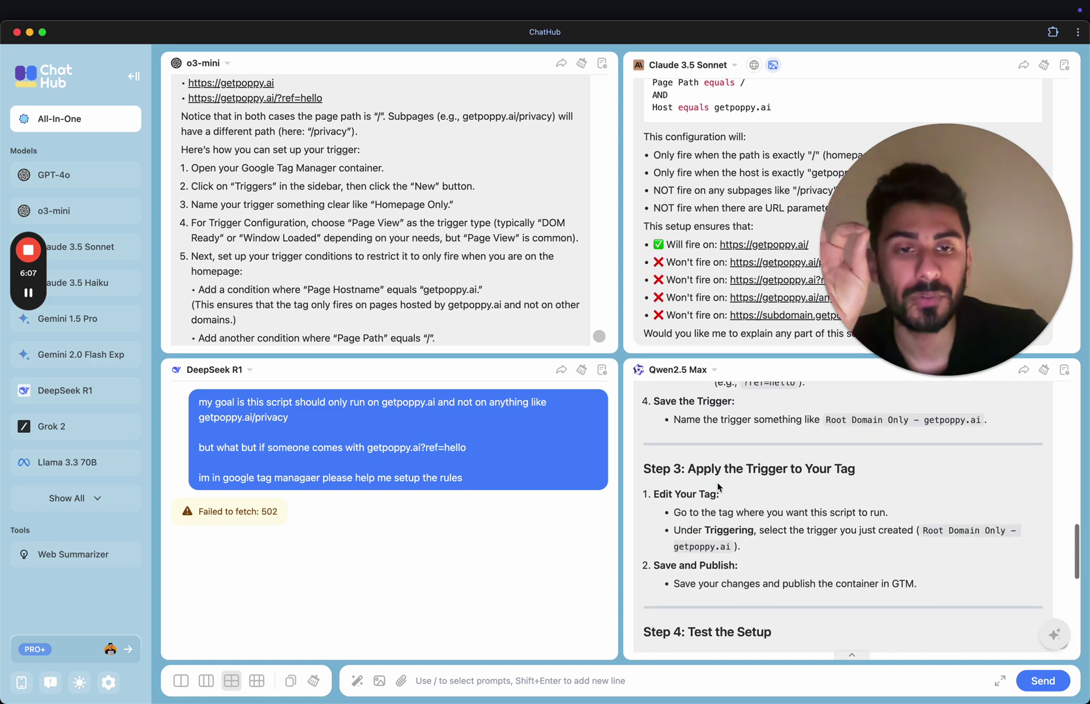
pyautogui.scroll(-10, 718, 487)
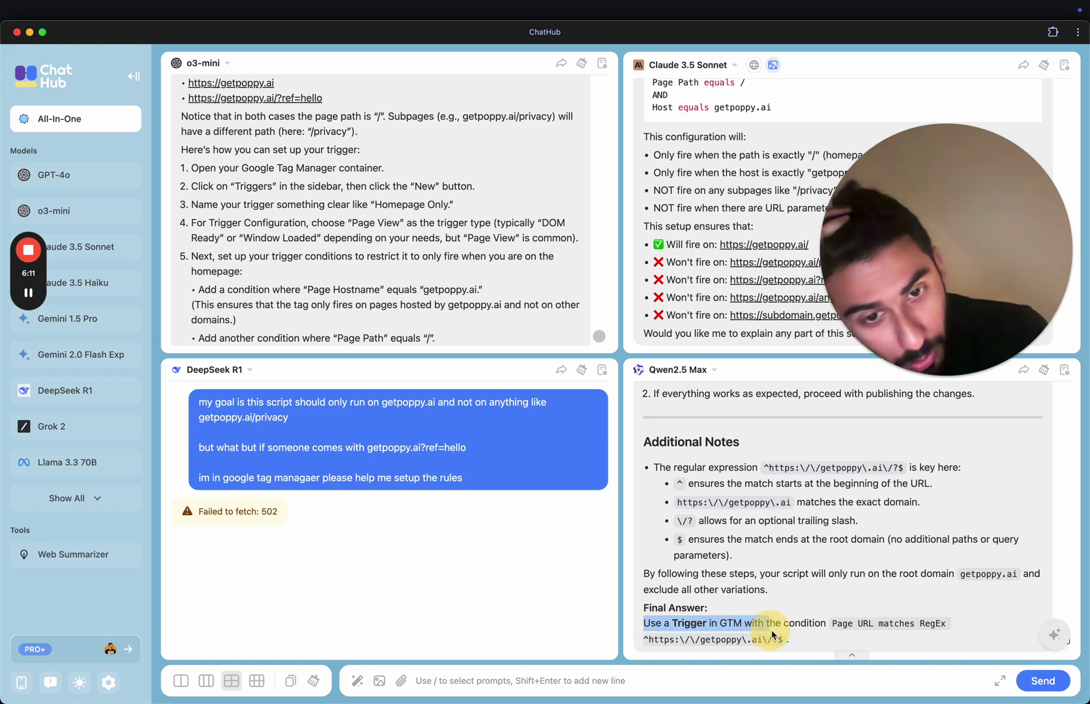
pyautogui.moveTo(775, 636); pyautogui.dragTo(783, 640)
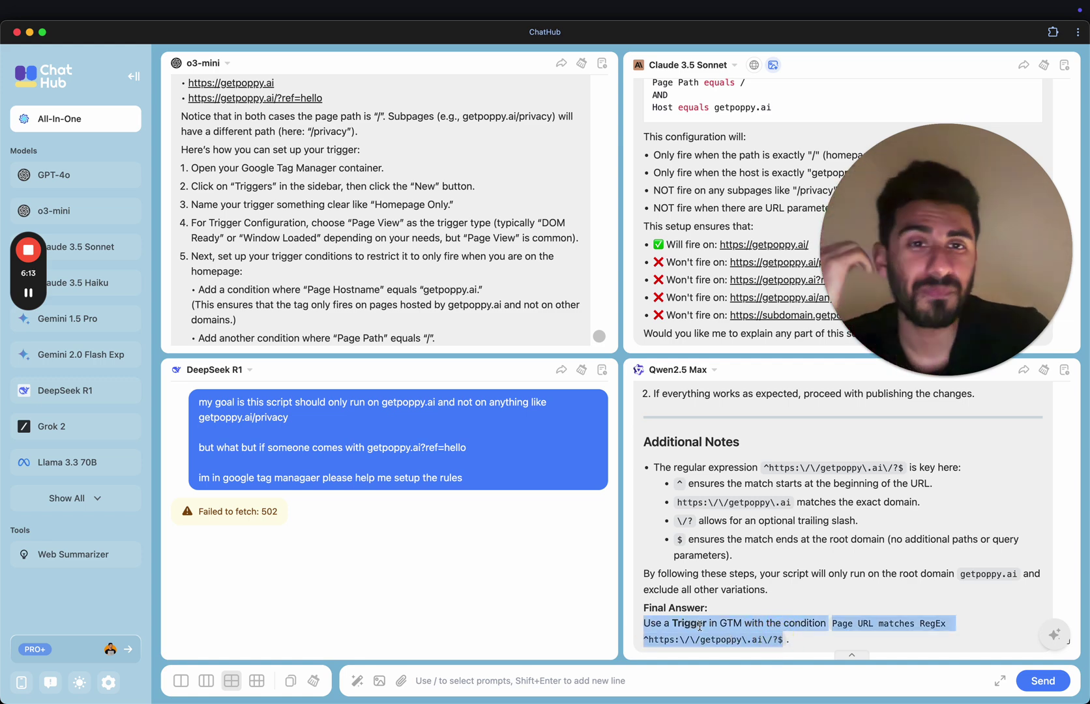
pyautogui.click(467, 274)
pyautogui.scroll(3, 462, 231)
pyautogui.scroll(-10, 405, 249)
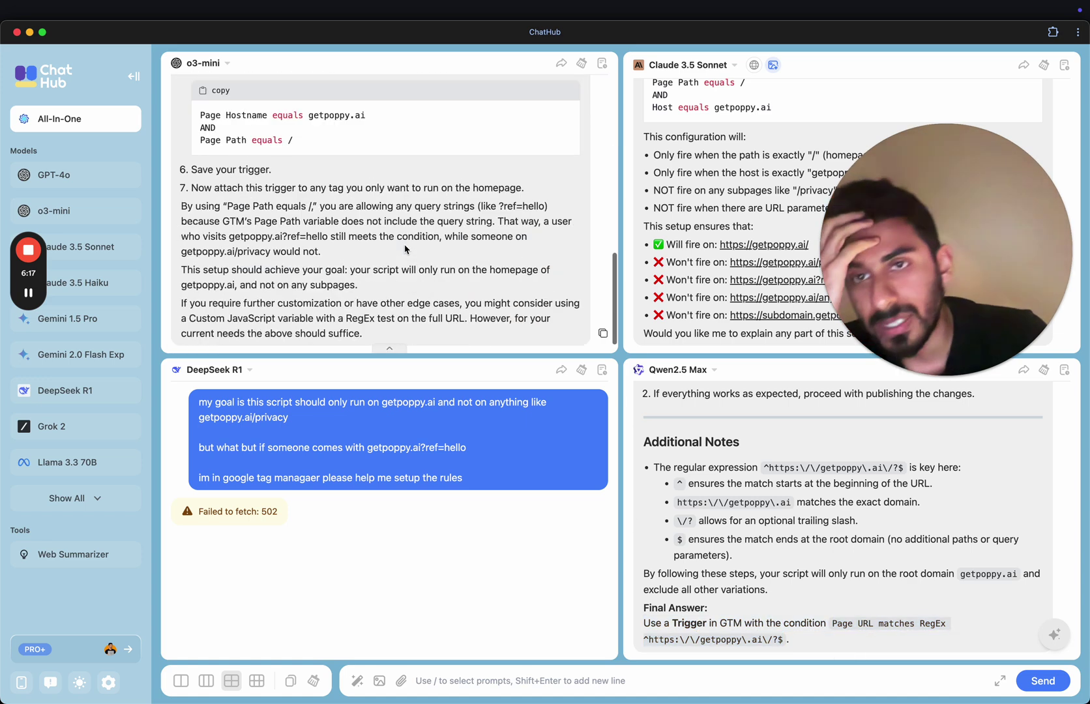
pyautogui.scroll(2, 332, 232)
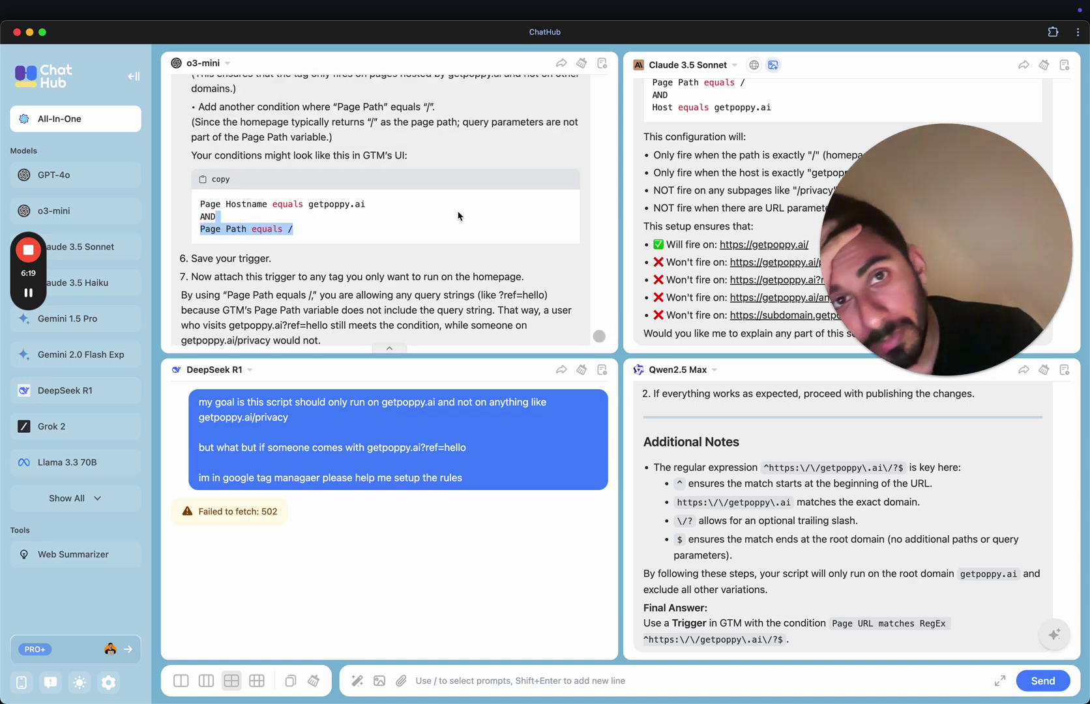
pyautogui.scroll(2, 672, 203)
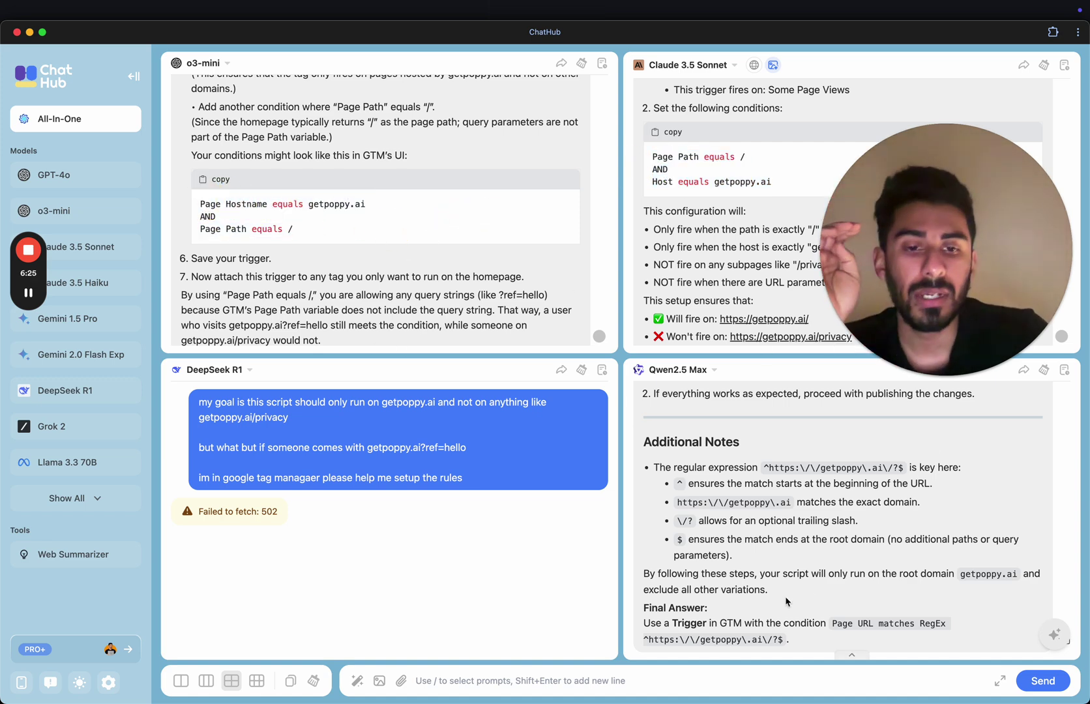
pyautogui.tripleClick(731, 641)
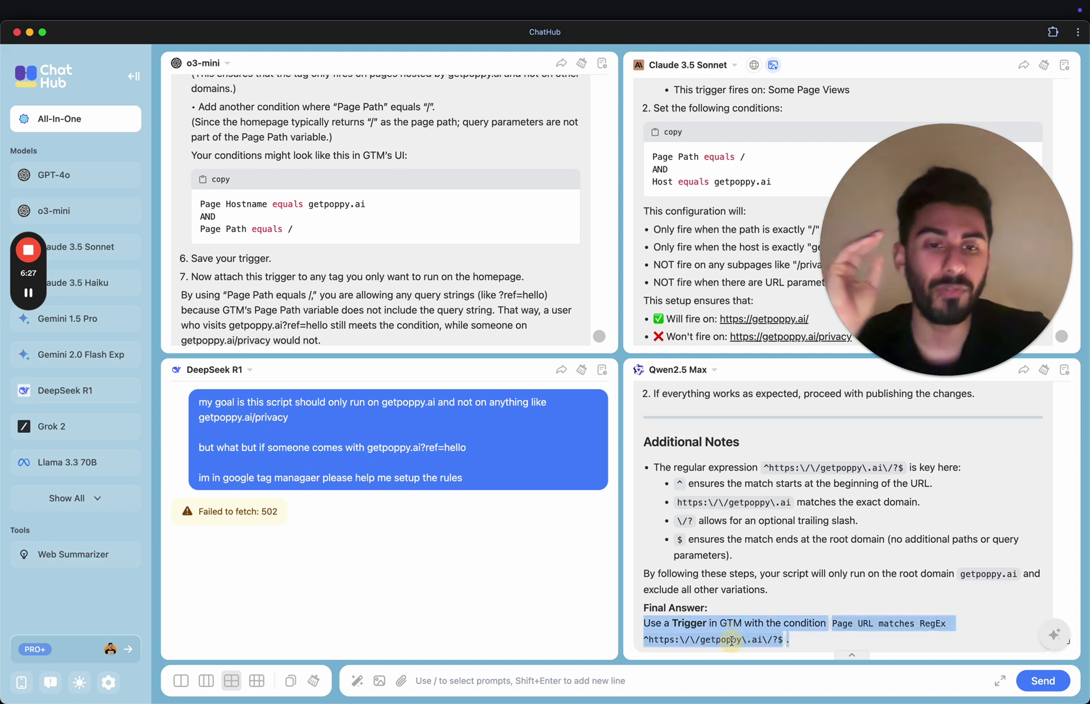
pyautogui.click(788, 638)
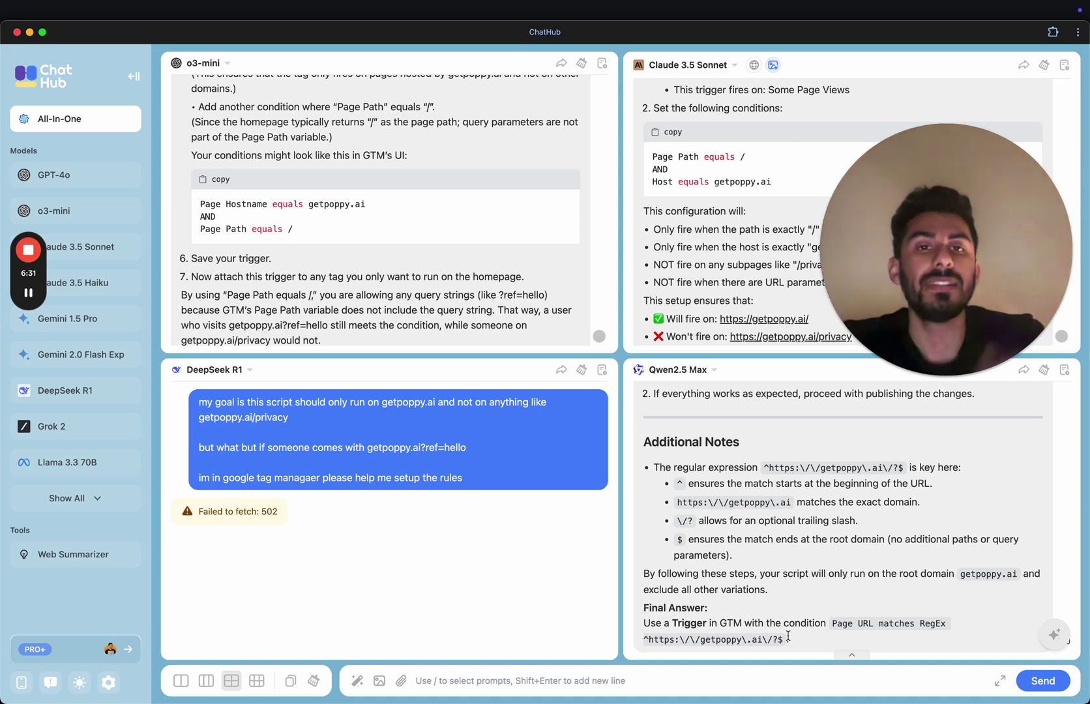
pyautogui.scroll(10, 770, 517)
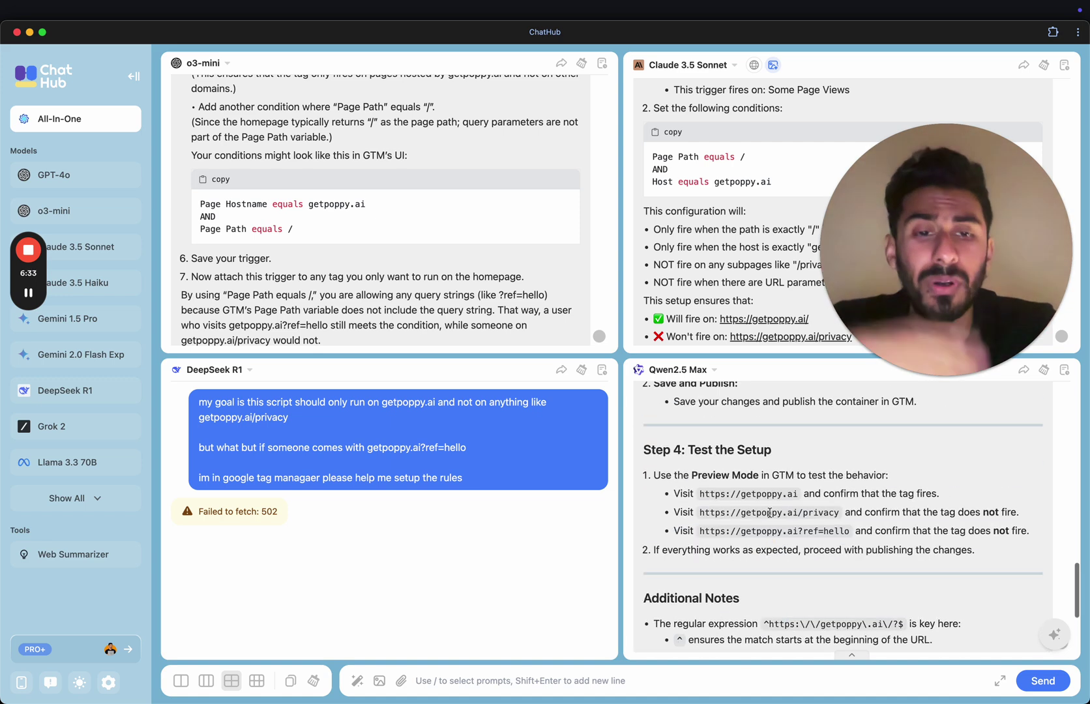
pyautogui.scroll(-10, 770, 517)
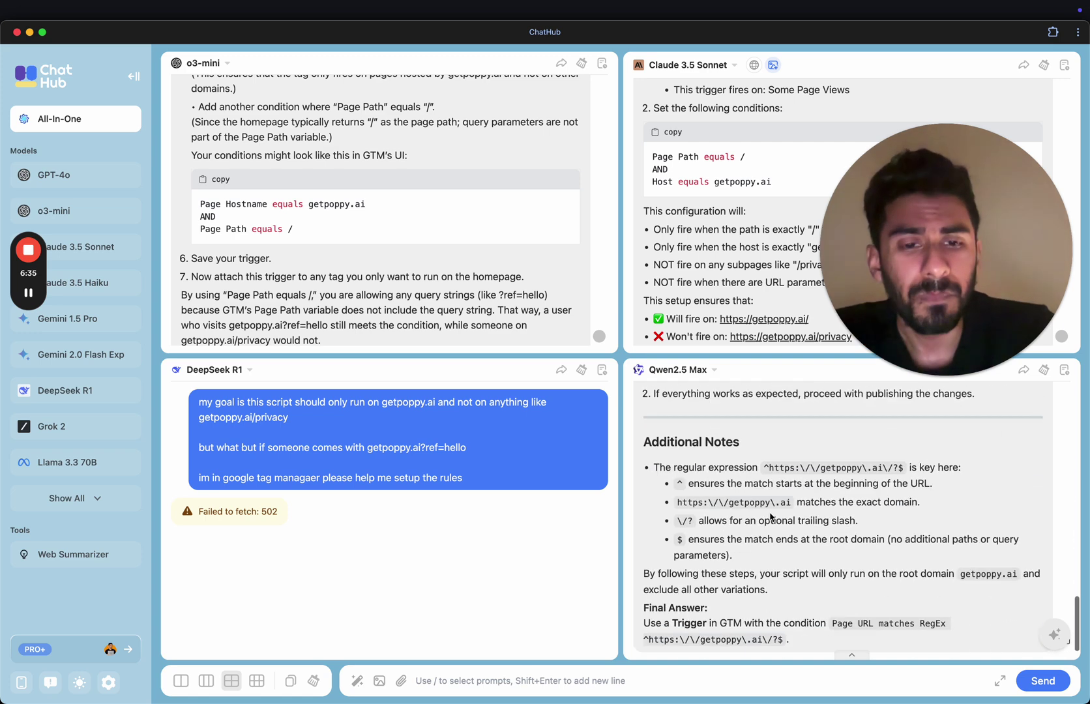
pyautogui.tripleClick(730, 643)
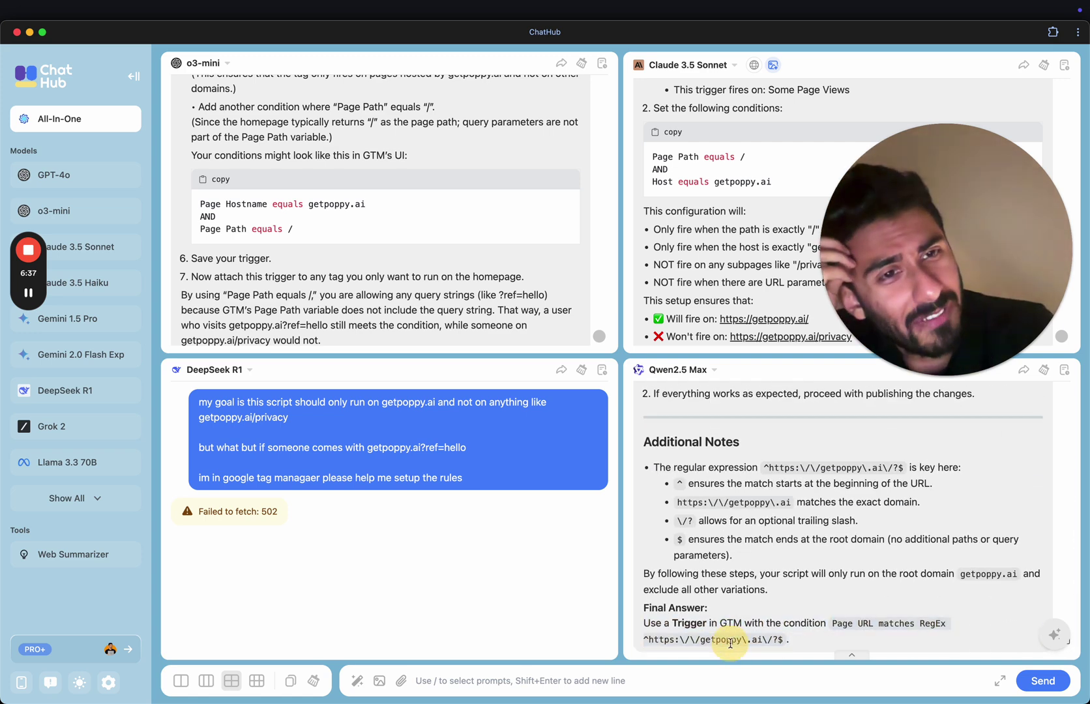
pyautogui.tripleClick(731, 642)
pyautogui.click(748, 607)
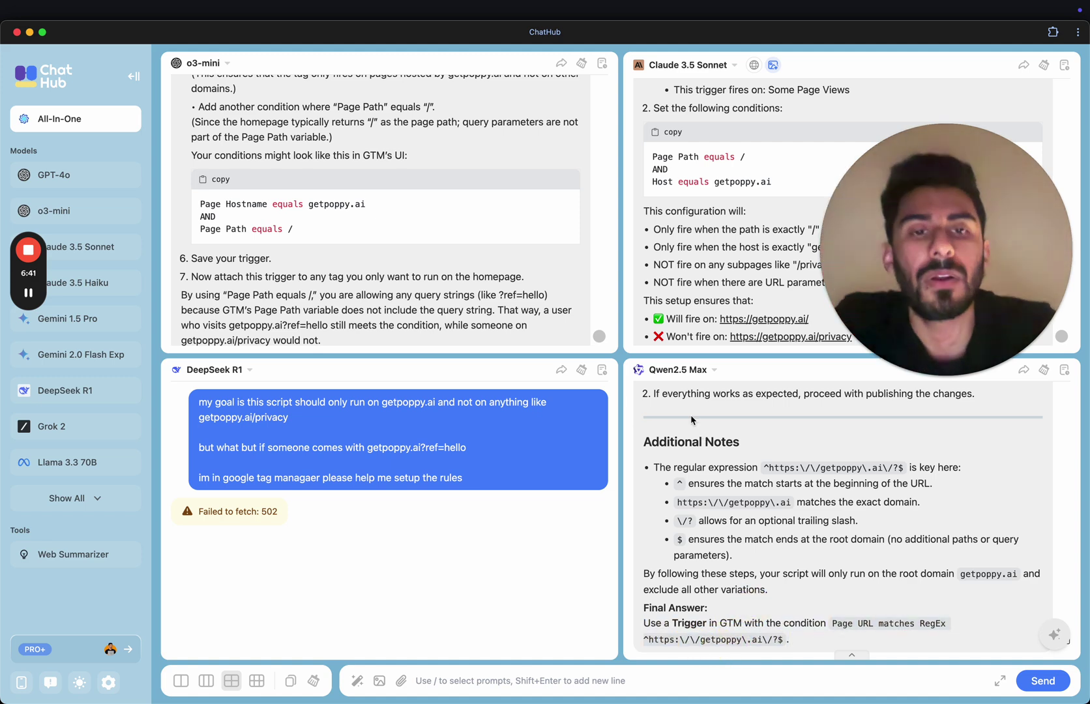
pyautogui.scroll(2, 664, 326)
pyautogui.scroll(2, 422, 243)
pyautogui.scroll(-1, 421, 243)
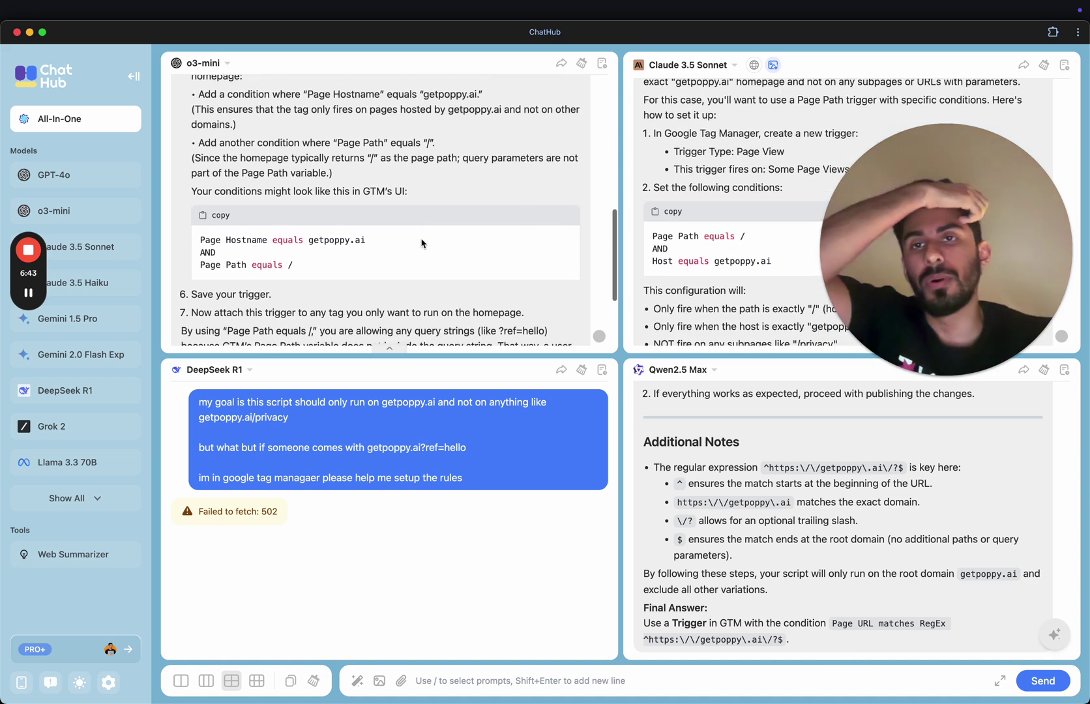
pyautogui.scroll(-1, 421, 243)
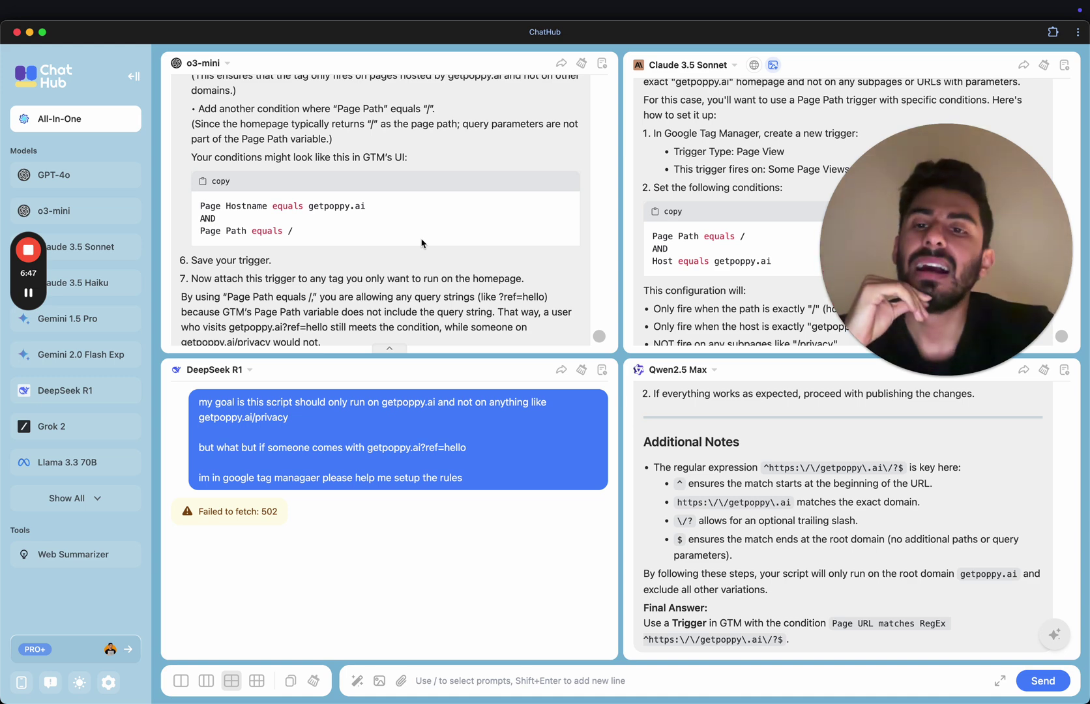
pyautogui.doubleClick(236, 510)
pyautogui.tripleClick(235, 510)
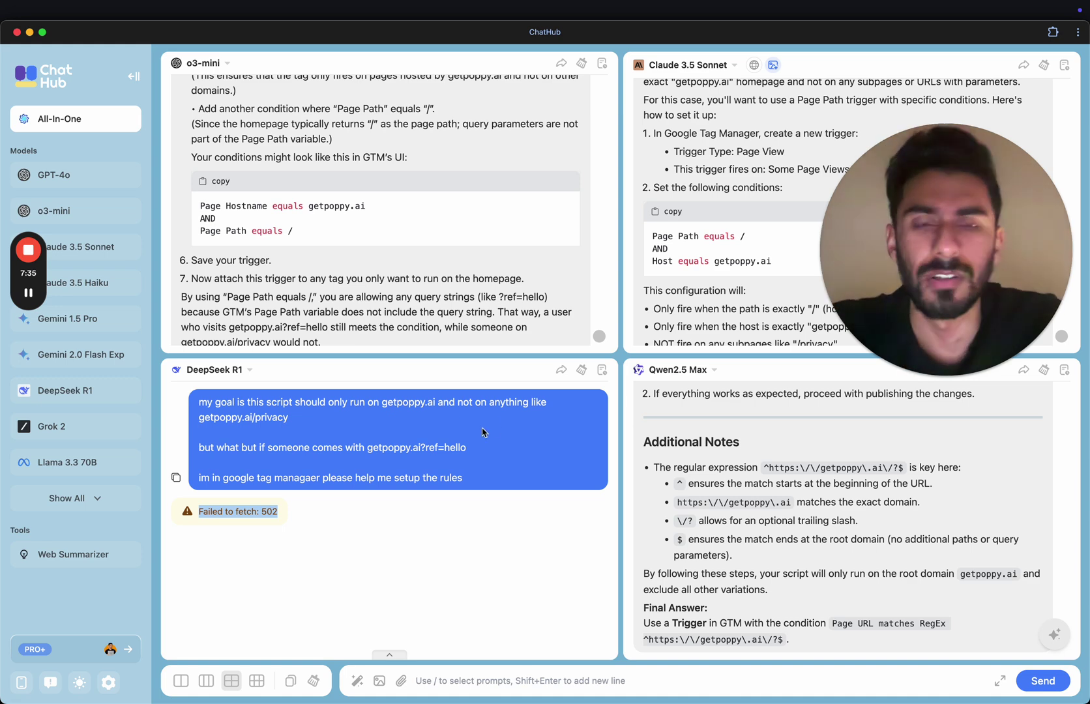
pyautogui.moveTo(35, 256)
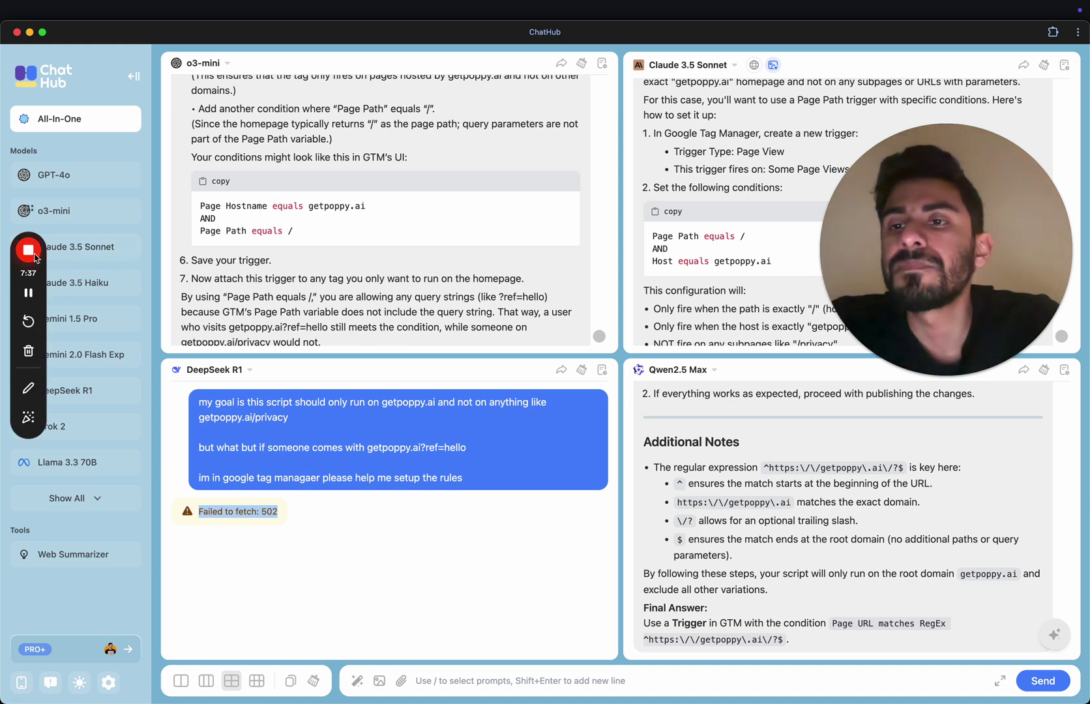